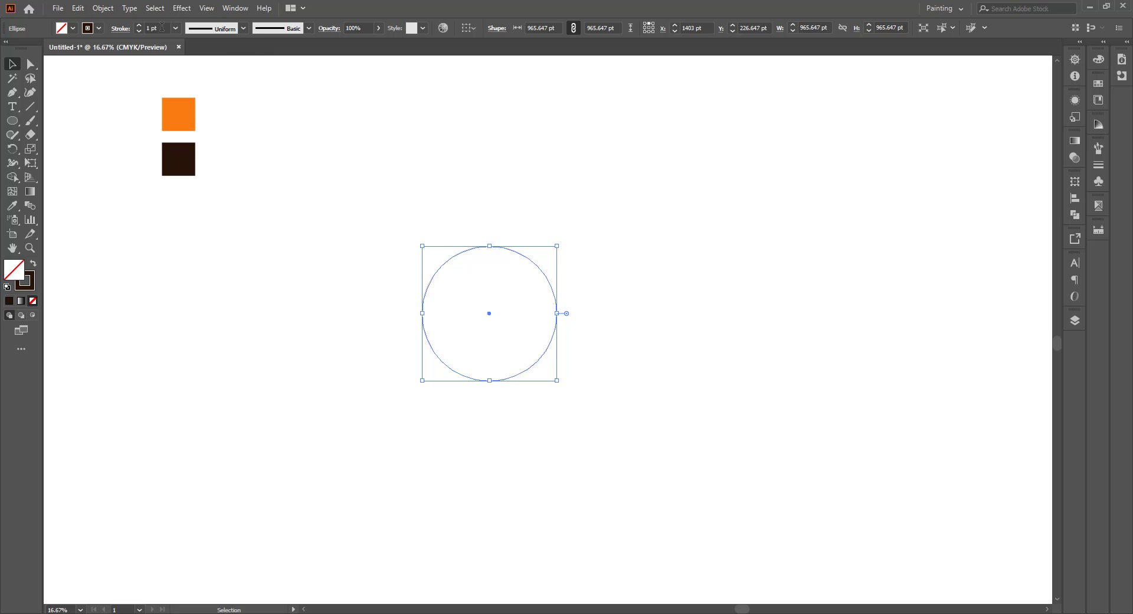
- Set the circle's stroke weight to 10 pt
{"action": "left_click", "coordinate": [138, 25]}
{"action": "left_click", "coordinate": [138, 25]}
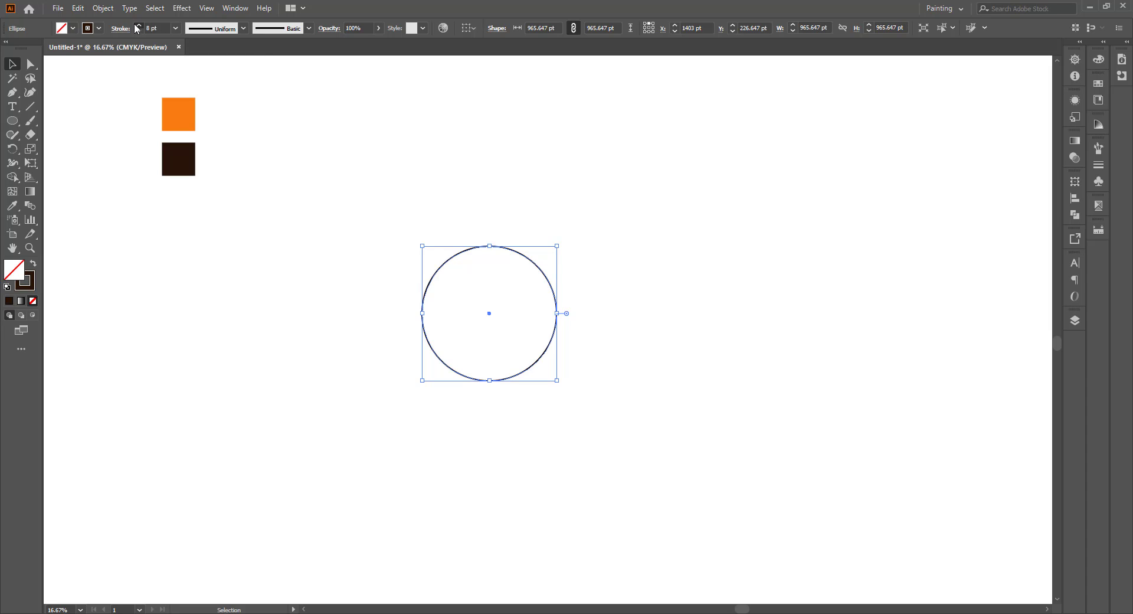
{"action": "left_click", "coordinate": [138, 26]}
{"action": "left_click", "coordinate": [505, 198]}
{"action": "left_click_drag", "start_coordinate": [641, 444], "coordinate": [657, 446]}
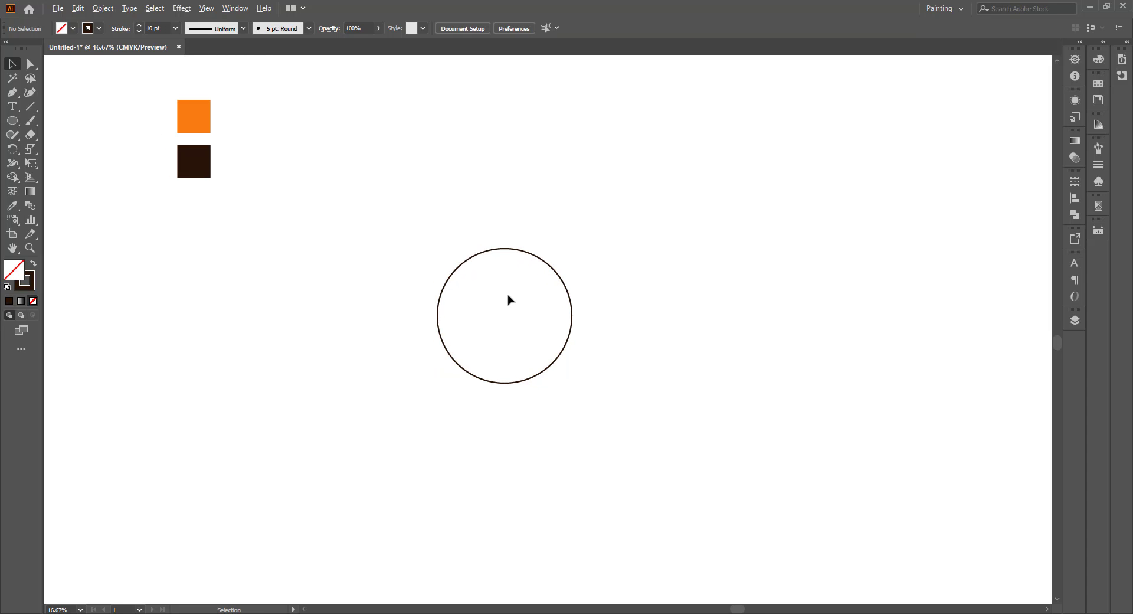
- Scale the circle down proportionally about its centre to a diameter of about 915 pt
{"action": "left_click", "coordinate": [490, 250]}
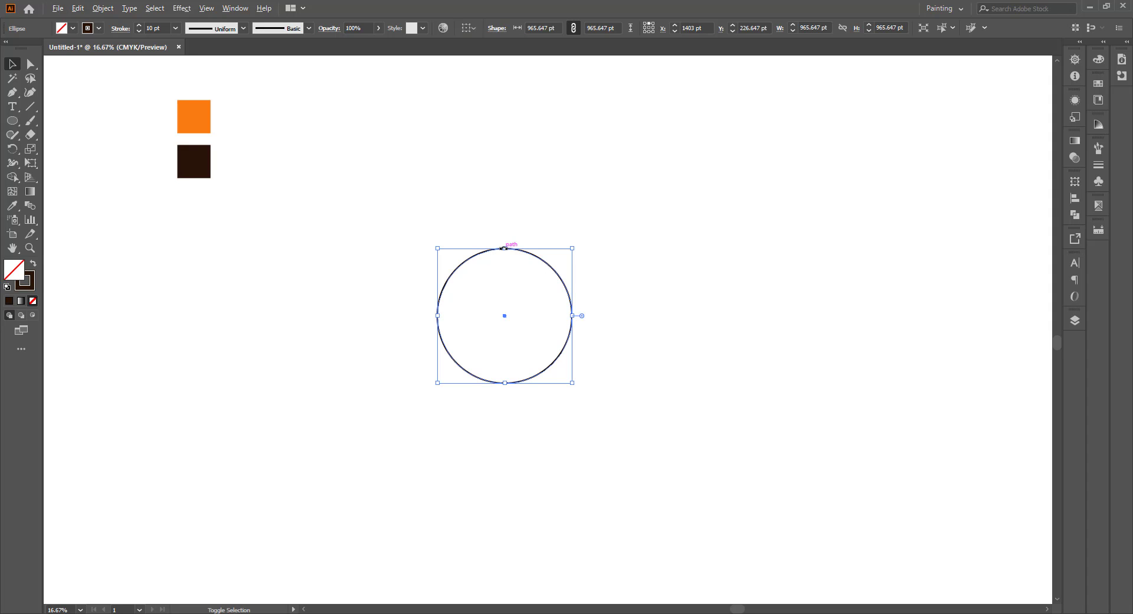
{"action": "left_click_drag", "start_coordinate": [504, 248], "coordinate": [505, 252]}
{"action": "left_click", "coordinate": [586, 308]}
{"action": "scroll", "coordinate": [515, 298], "scroll_direction": "up", "scroll_amount": 1}
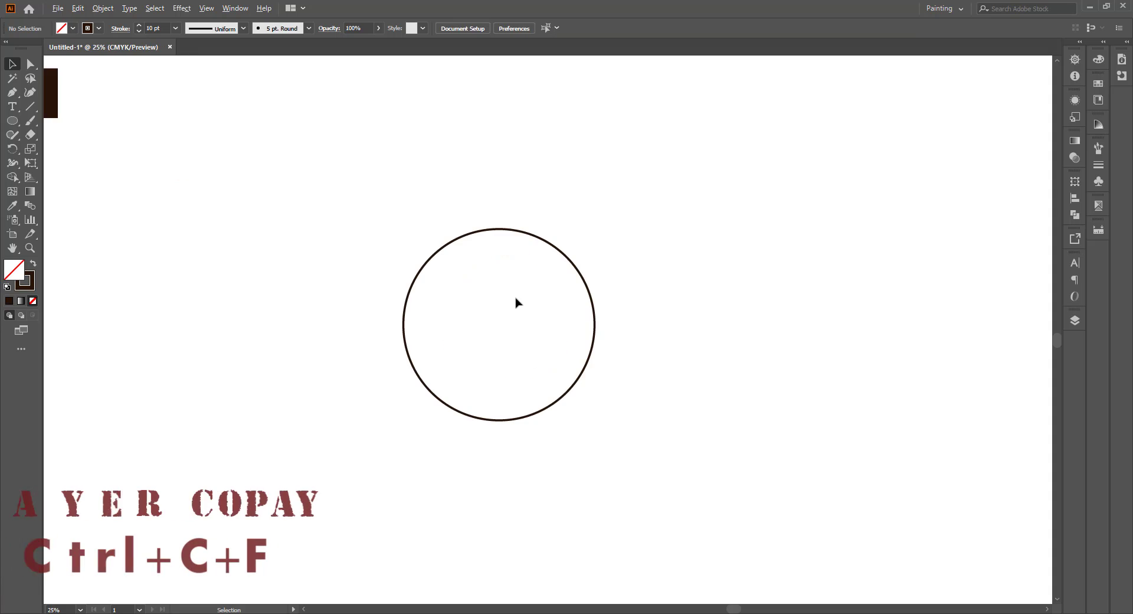
- Copy the circle in front of itself and shrink the copy concentrically to about 796 pt in diameter
{"action": "left_click_drag", "start_coordinate": [488, 202], "coordinate": [522, 295]}
{"action": "scroll", "coordinate": [523, 295], "scroll_direction": "down", "scroll_amount": 1}
{"action": "key", "text": "ctrl+c"}
{"action": "key", "text": "ctrl+f"}
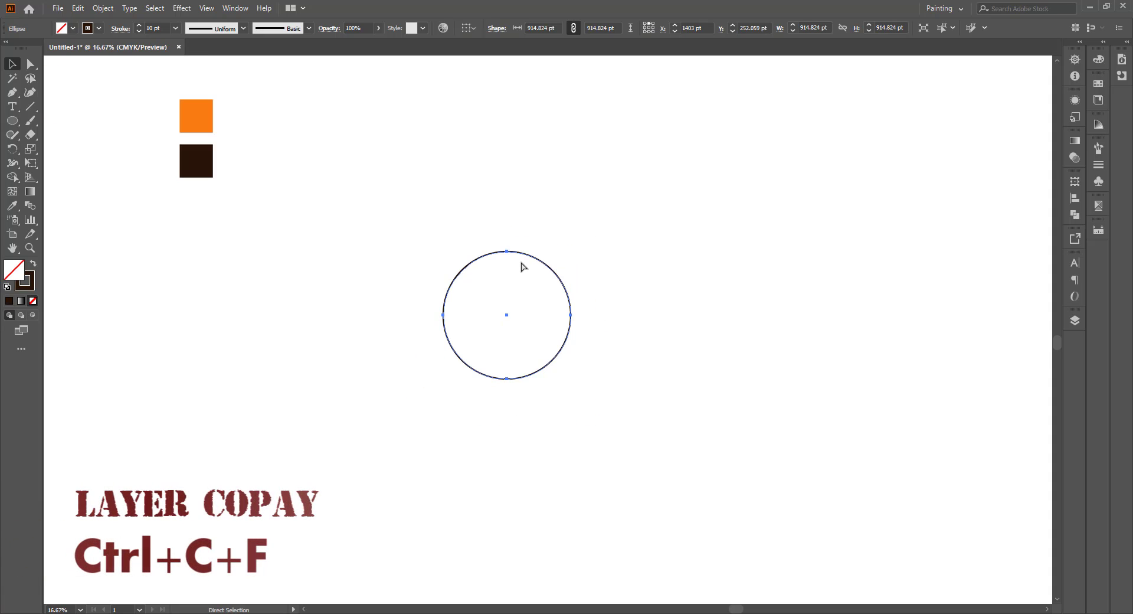
{"action": "left_click_drag", "start_coordinate": [506, 252], "coordinate": [509, 261]}
{"action": "left_click", "coordinate": [604, 268]}
- Add the text "Ai", enlarge it to about 525 pt and place it inside the inner circle
{"action": "left_click", "coordinate": [12, 107]}
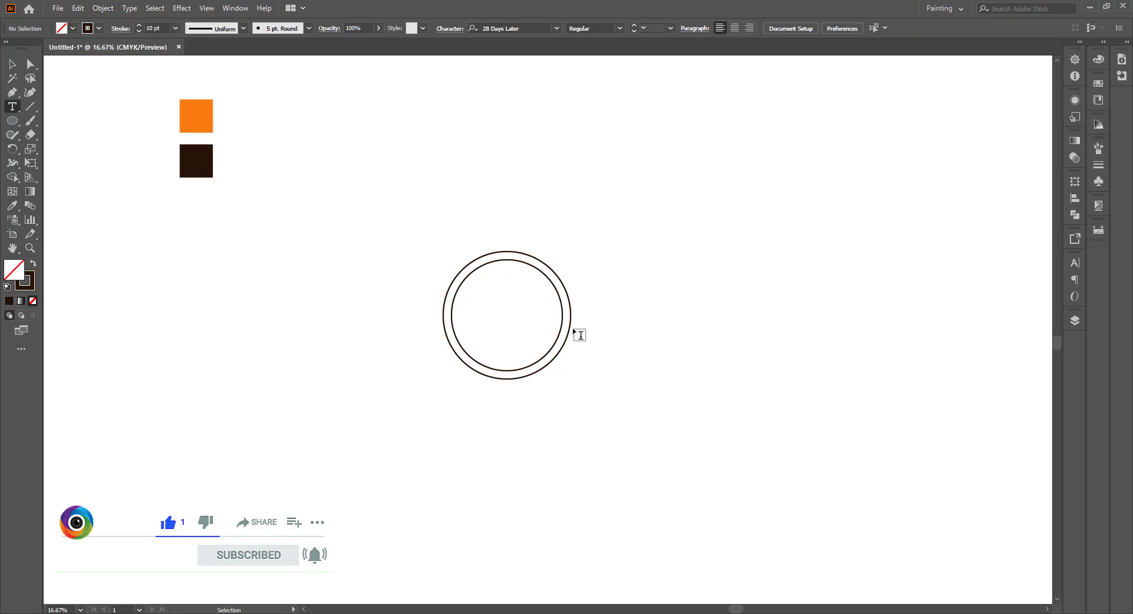
{"action": "left_click", "coordinate": [640, 310]}
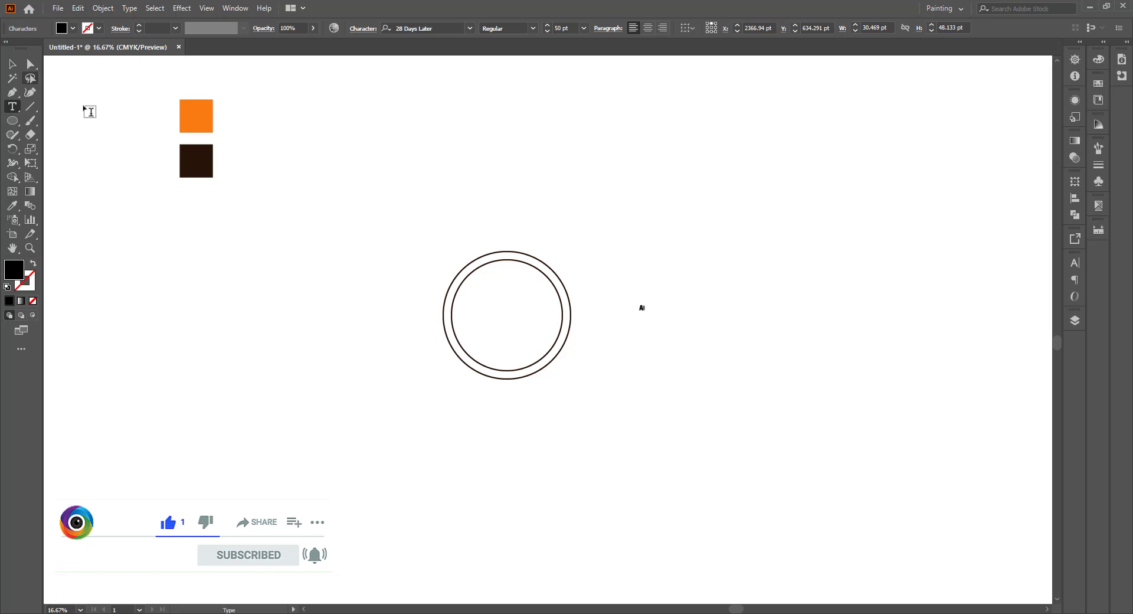
{"action": "left_click", "coordinate": [11, 63]}
{"action": "left_click_drag", "start_coordinate": [647, 312], "coordinate": [506, 322]}
- Replace the Decorative font filter with another classification and set the lettering's font to Roboto Black
{"action": "left_click", "coordinate": [409, 31]}
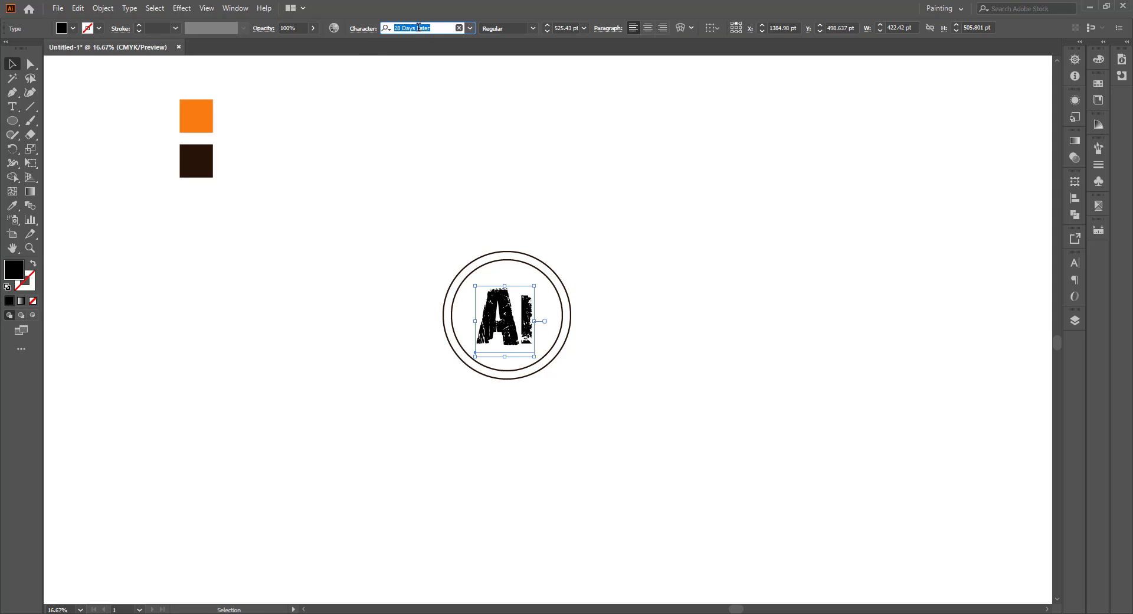
{"action": "type", "text": "ro"}
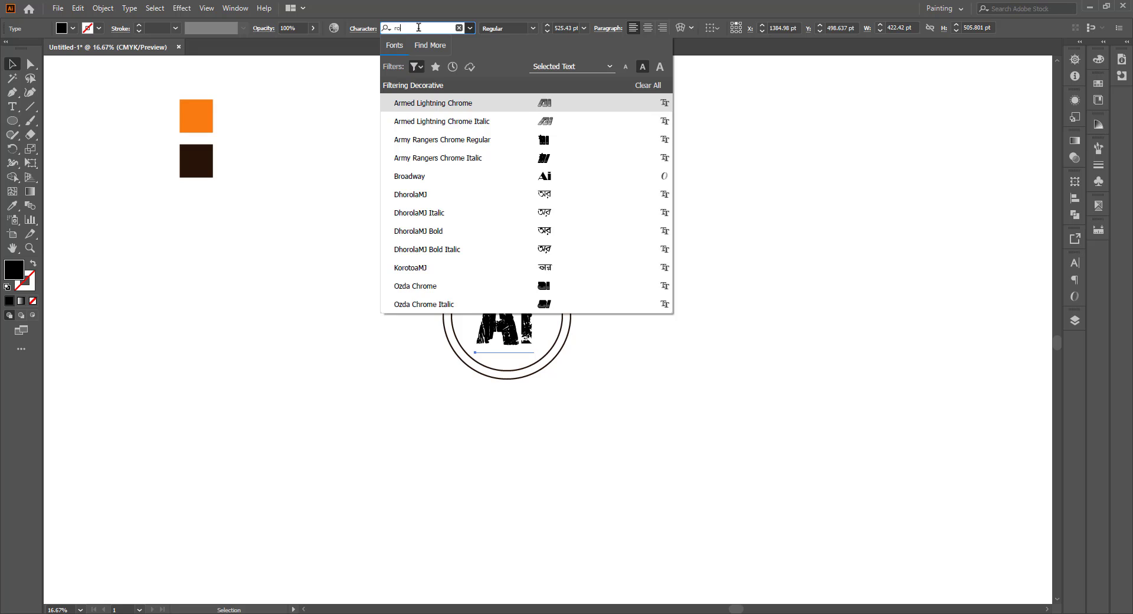
{"action": "type", "text": "bo"}
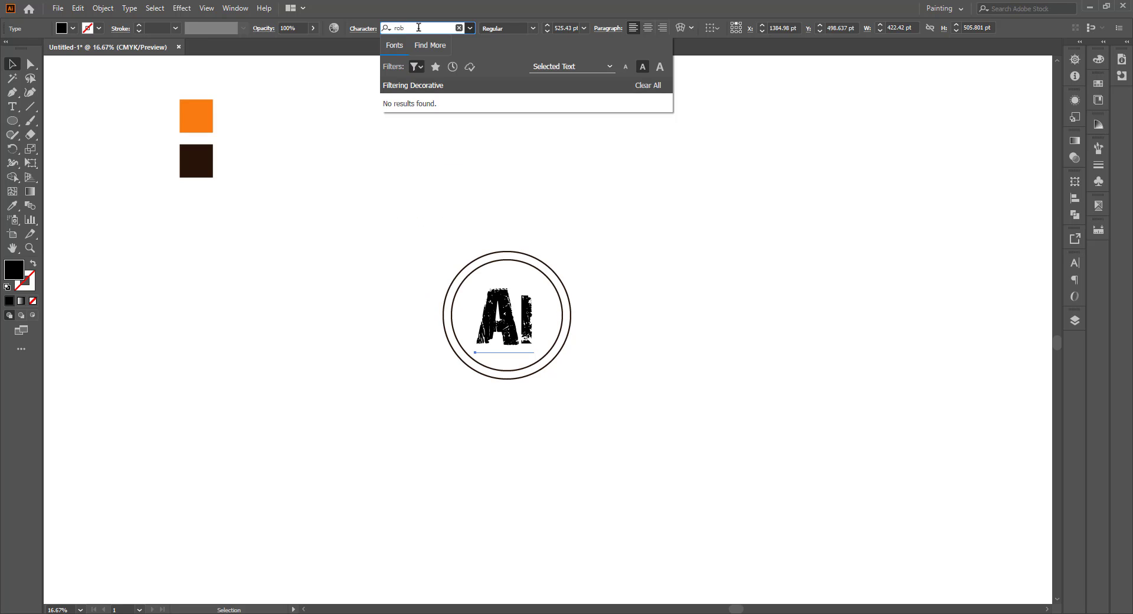
{"action": "key", "text": "BackSpace"}
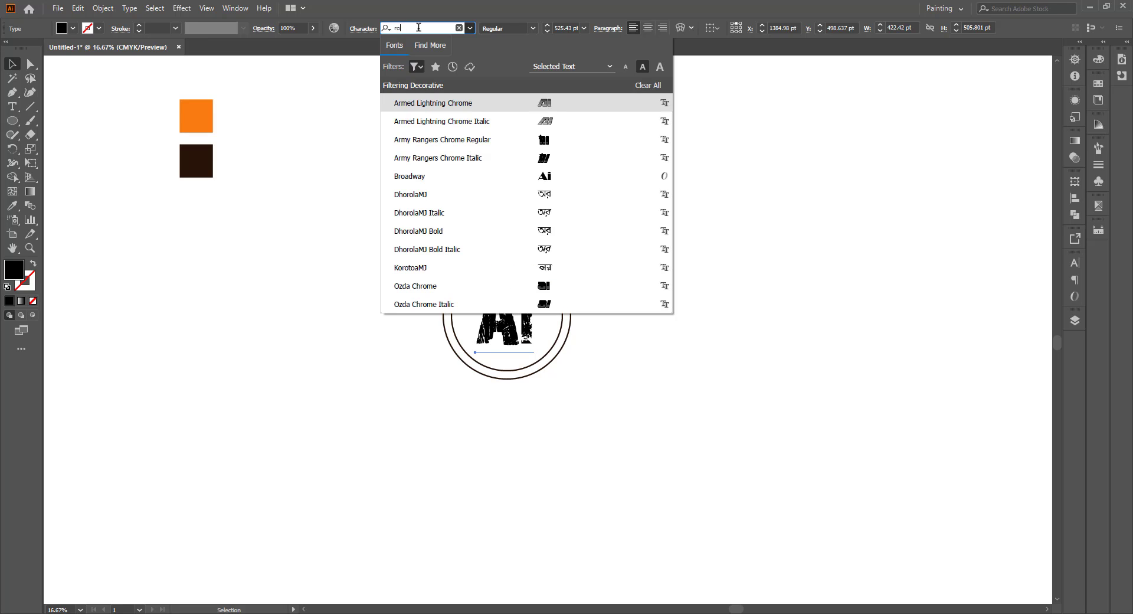
{"action": "left_click", "coordinate": [417, 67]}
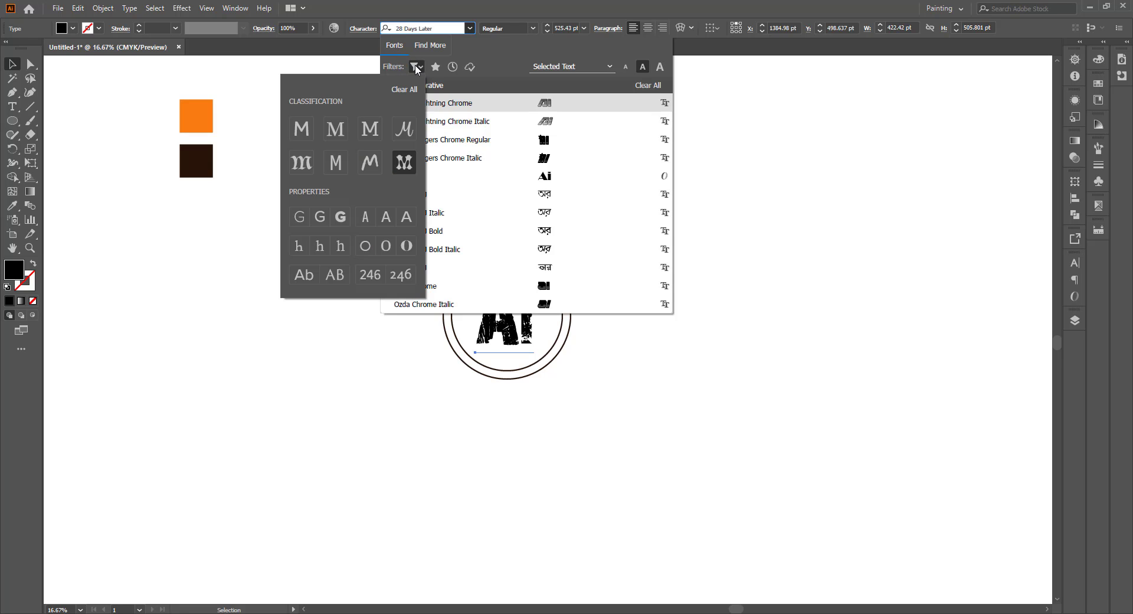
{"action": "left_click", "coordinate": [334, 168]}
{"action": "left_click", "coordinate": [334, 168]}
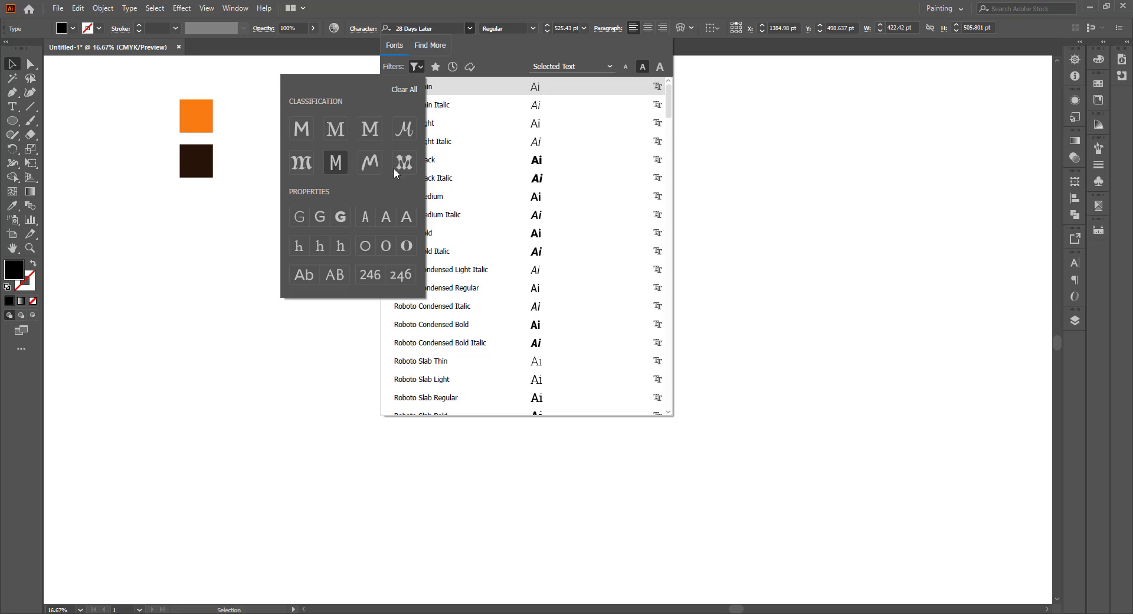
{"action": "left_click", "coordinate": [539, 163]}
{"action": "left_click", "coordinate": [624, 318]}
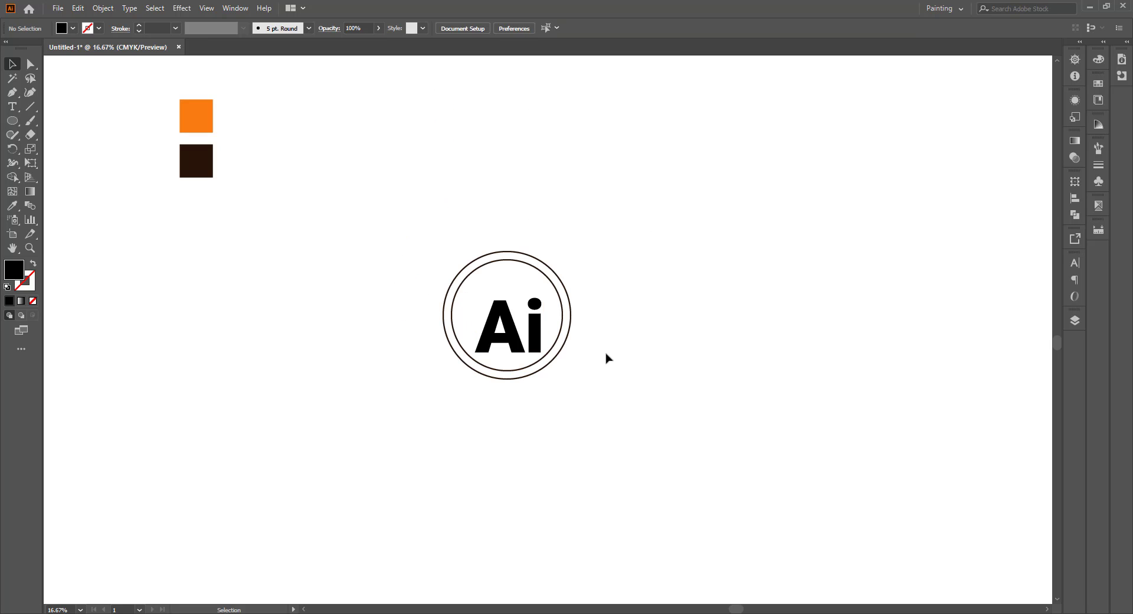
- Reposition the Ai lettering by eye around the middle of the inner circle
{"action": "left_click", "coordinate": [521, 348]}
{"action": "scroll", "coordinate": [520, 346], "scroll_direction": "up", "scroll_amount": 1}
{"action": "mouse_move", "coordinate": [519, 361]}
{"action": "left_mouse_down"}
{"action": "mouse_move", "coordinate": [513, 350]}
{"action": "mouse_move", "coordinate": [512, 359]}
{"action": "left_mouse_up"}
{"action": "left_click", "coordinate": [612, 411]}
{"action": "scroll", "coordinate": [499, 380], "scroll_direction": "up", "scroll_amount": 1}
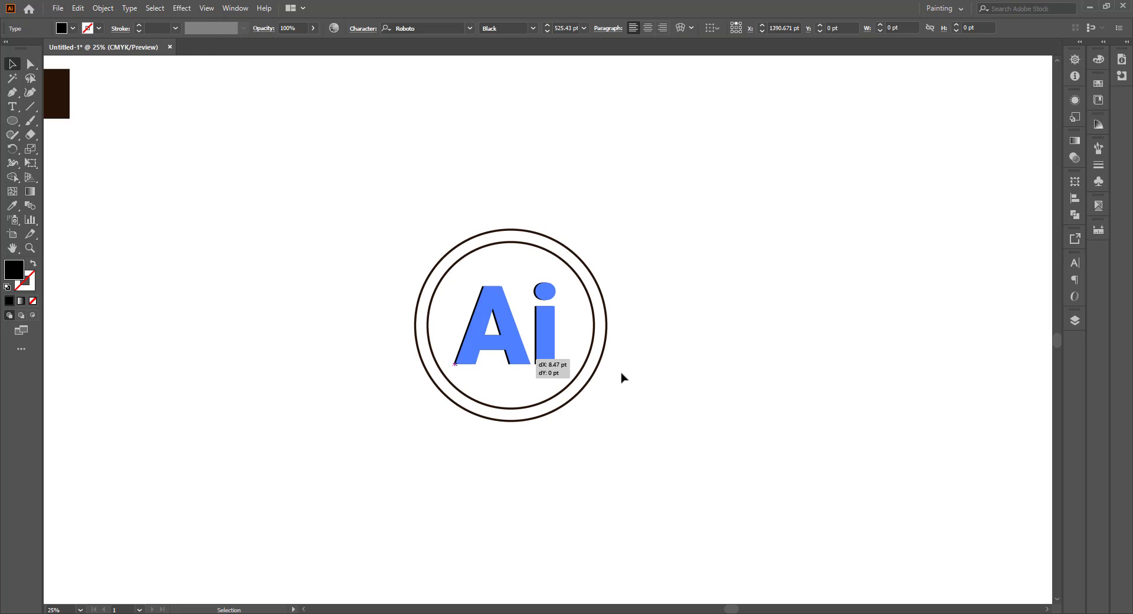
{"action": "left_click", "coordinate": [653, 412]}
{"action": "scroll", "coordinate": [661, 410], "scroll_direction": "down", "scroll_amount": 1}
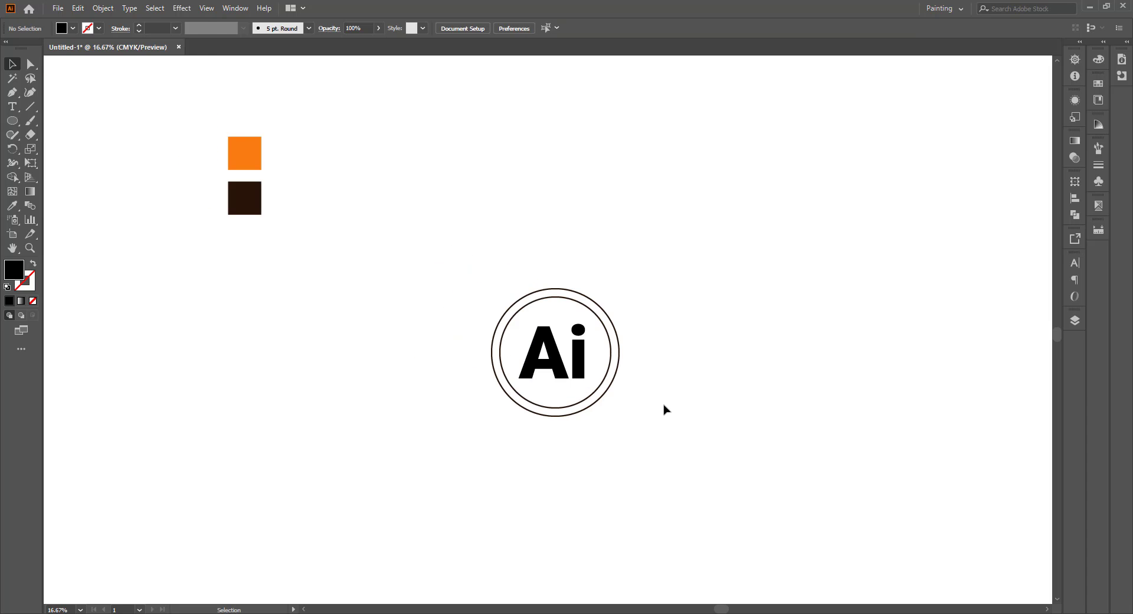
- Fill the outer circle with the orange sampled from the orange colour square
{"action": "left_click", "coordinate": [549, 290]}
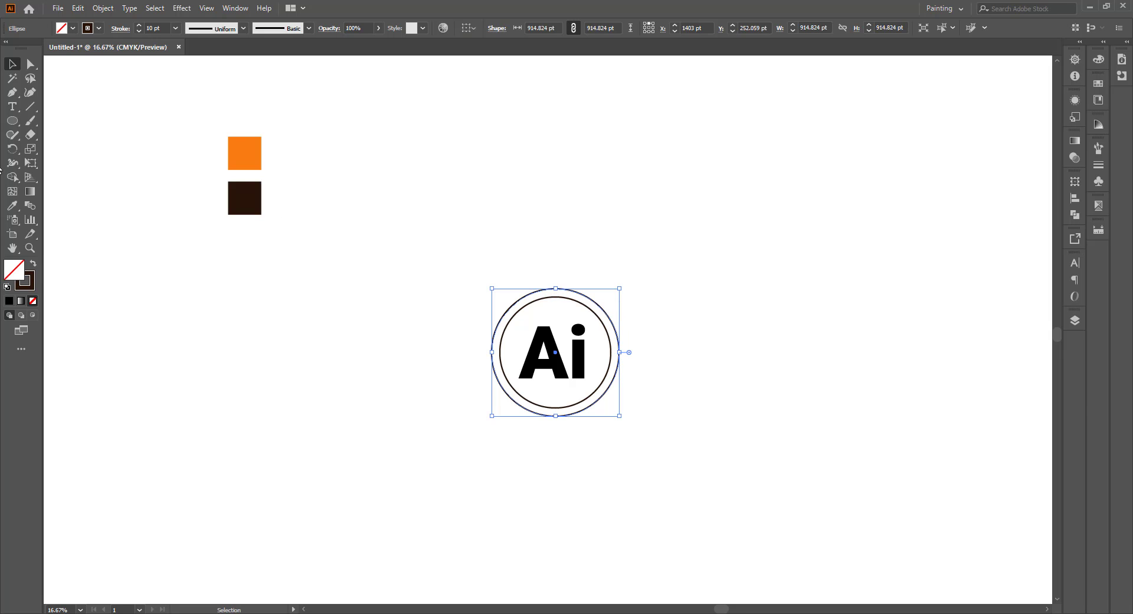
{"action": "left_click", "coordinate": [12, 205]}
{"action": "left_click", "coordinate": [245, 155]}
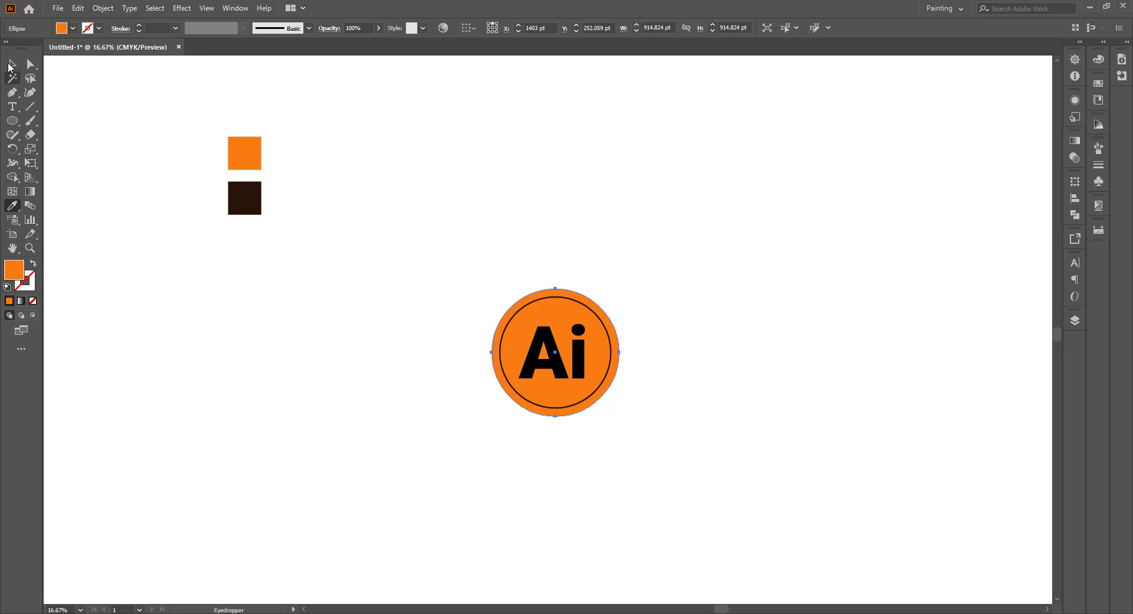
{"action": "left_click", "coordinate": [11, 64]}
{"action": "left_click", "coordinate": [682, 250]}
- Fill the inner circle with the black sampled from the Ai lettering
{"action": "left_click", "coordinate": [554, 298]}
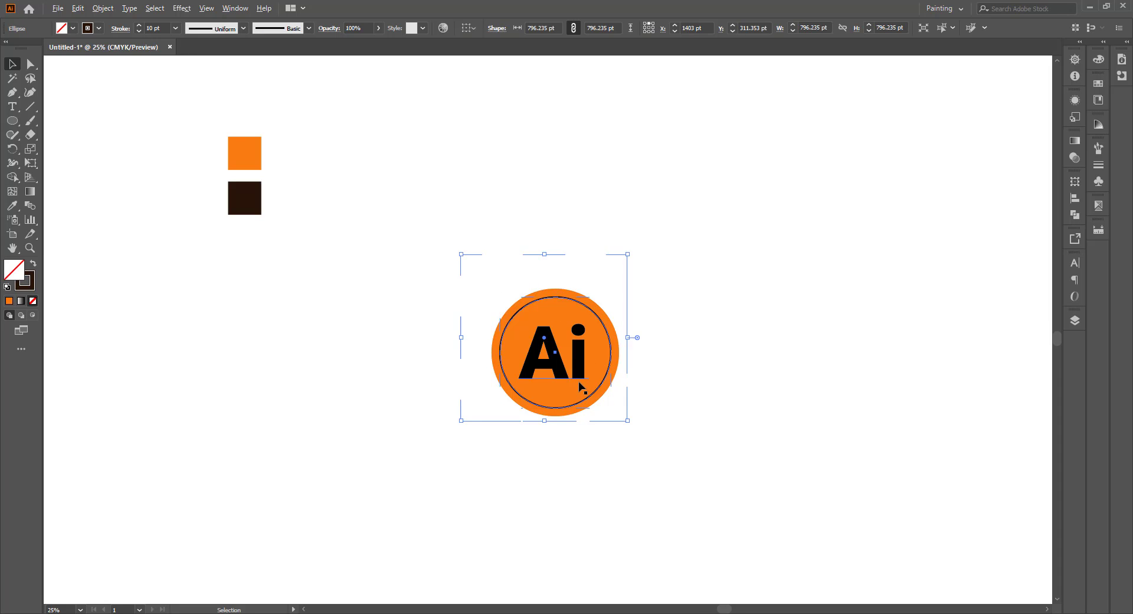
{"action": "scroll", "coordinate": [581, 387], "scroll_direction": "up", "scroll_amount": 2}
{"action": "left_click", "coordinate": [13, 206]}
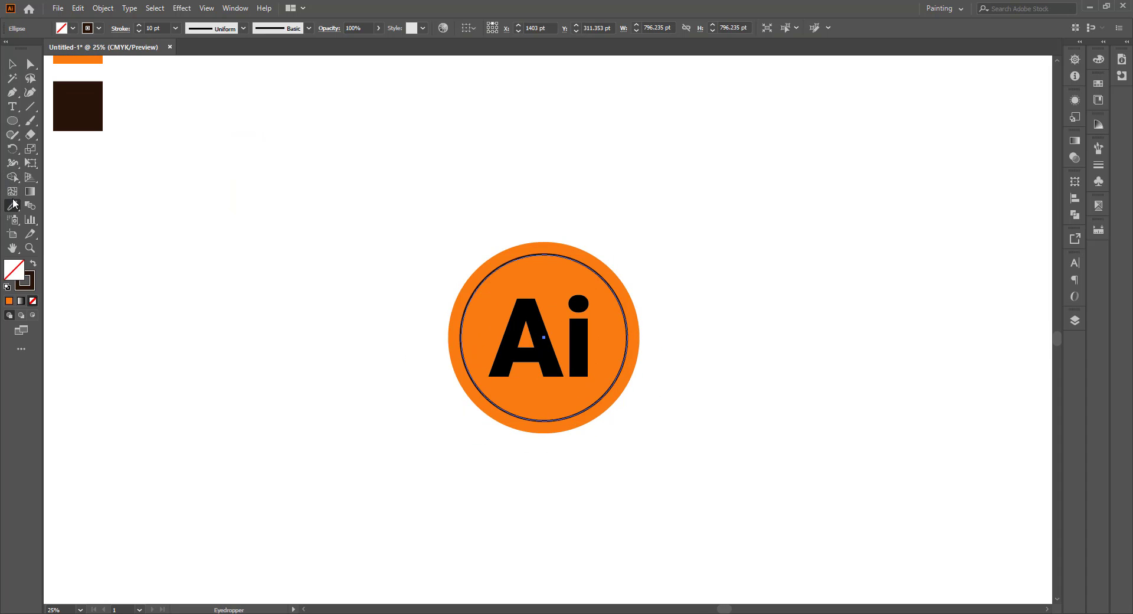
{"action": "left_click", "coordinate": [528, 322]}
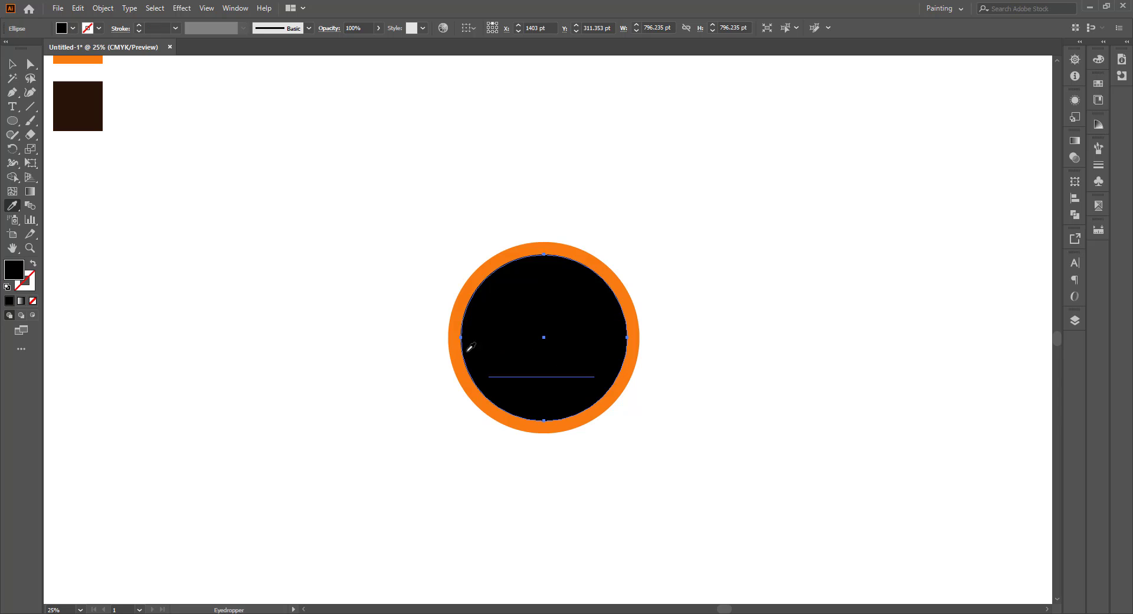
{"action": "left_click", "coordinate": [11, 63]}
- Recolour the Ai lettering with the orange sampled from the outer ring
{"action": "left_click", "coordinate": [530, 383]}
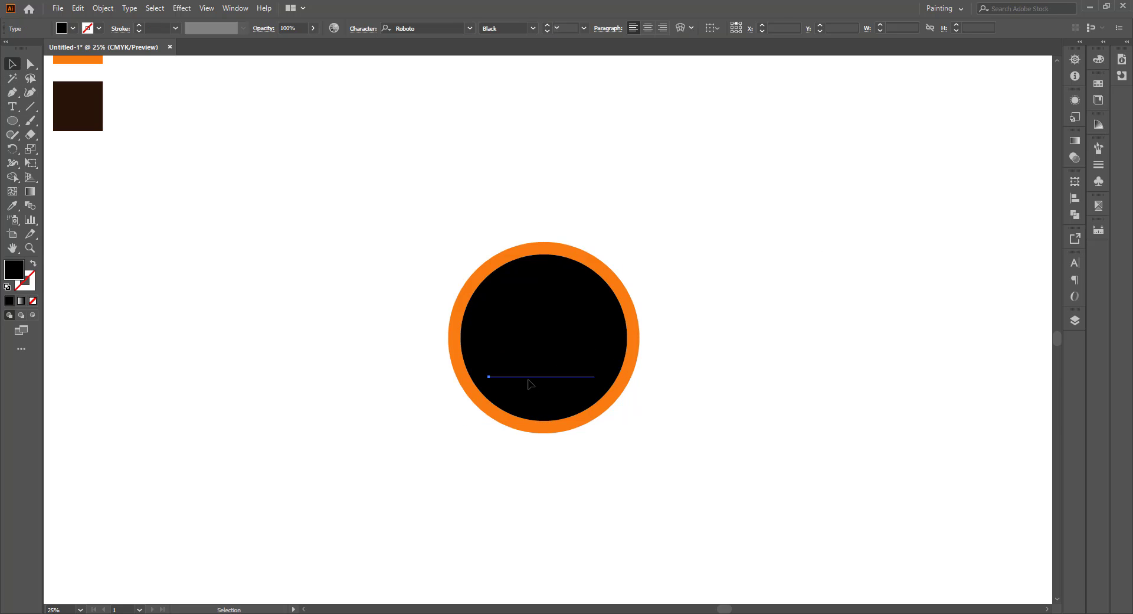
{"action": "left_click", "coordinate": [13, 205]}
{"action": "left_click", "coordinate": [567, 254]}
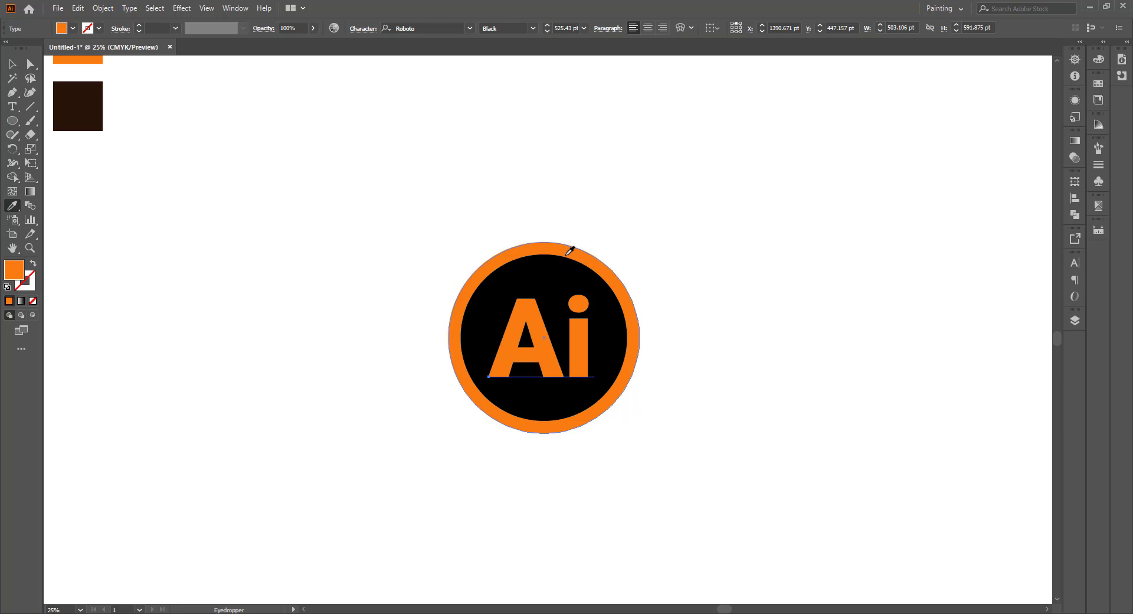
{"action": "left_click", "coordinate": [17, 62]}
{"action": "left_click", "coordinate": [725, 328]}
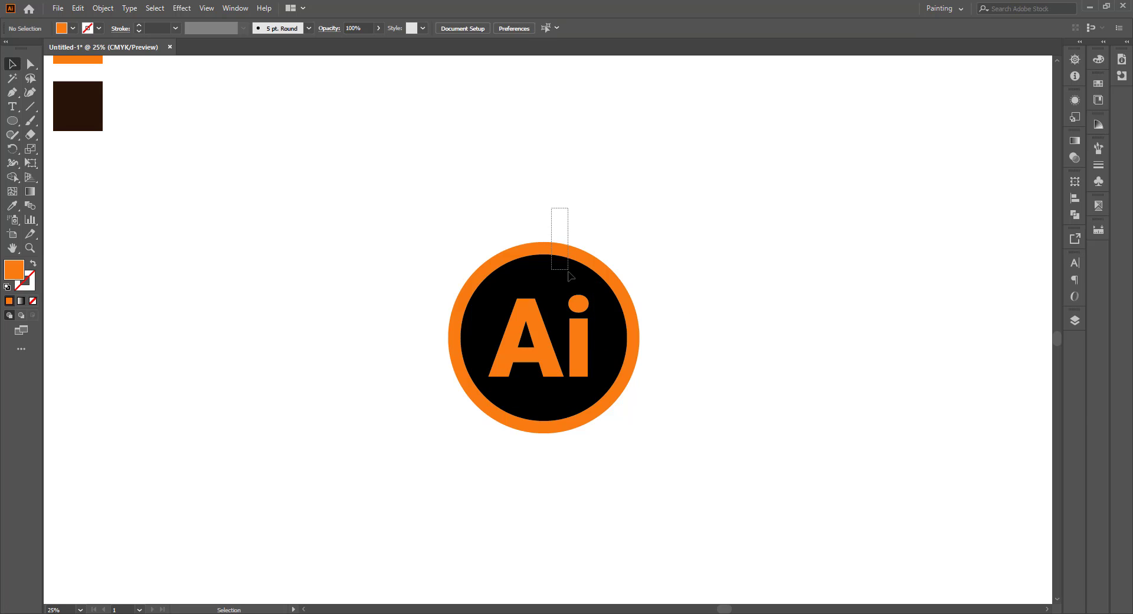
- Group the two circles and align the group with the lettering on their horizontal and vertical centres
{"action": "left_click_drag", "start_coordinate": [568, 272], "coordinate": [569, 274]}
{"action": "key", "text": "ctrl+g"}
{"action": "left_click_drag", "start_coordinate": [389, 182], "coordinate": [583, 426]}
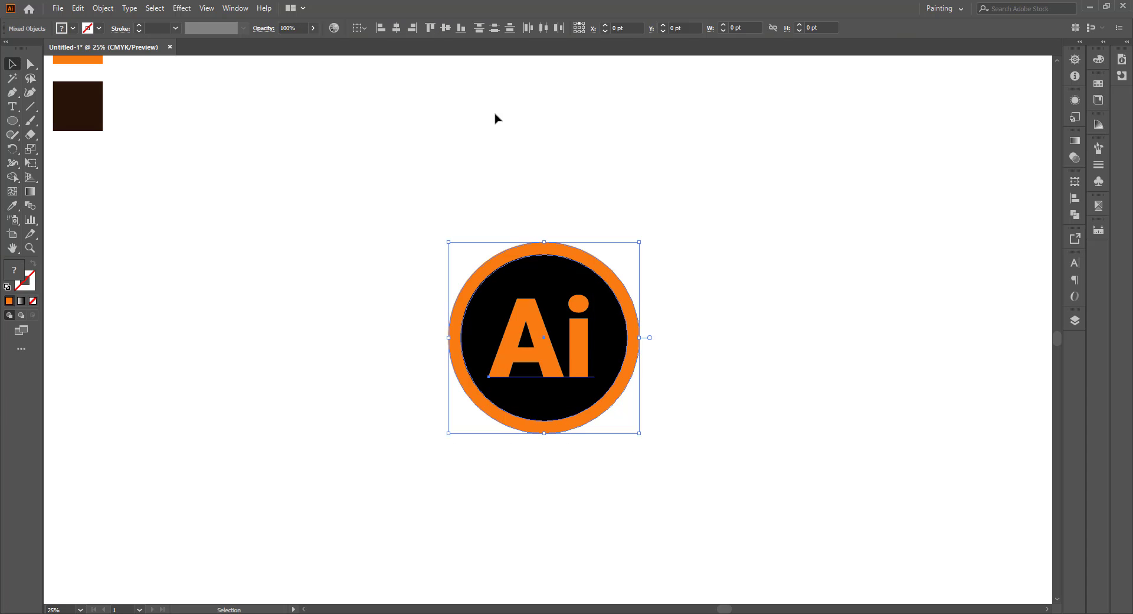
{"action": "left_click", "coordinate": [443, 33]}
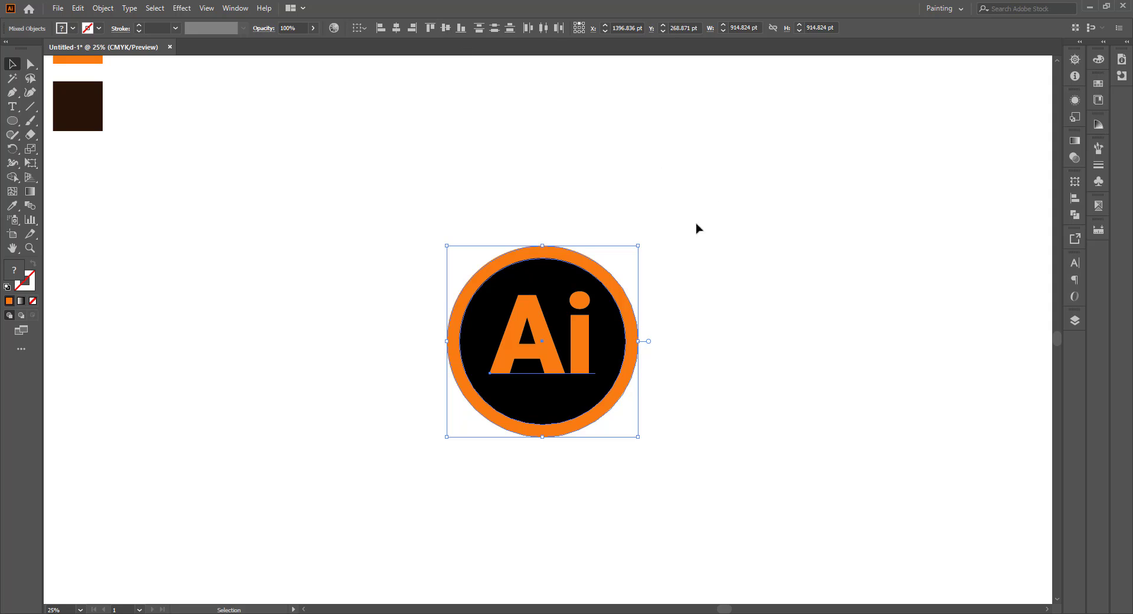
- Convert the Ai lettering to outlines and realign it with the circles on their horizontal and vertical centres
{"action": "left_click", "coordinate": [577, 351]}
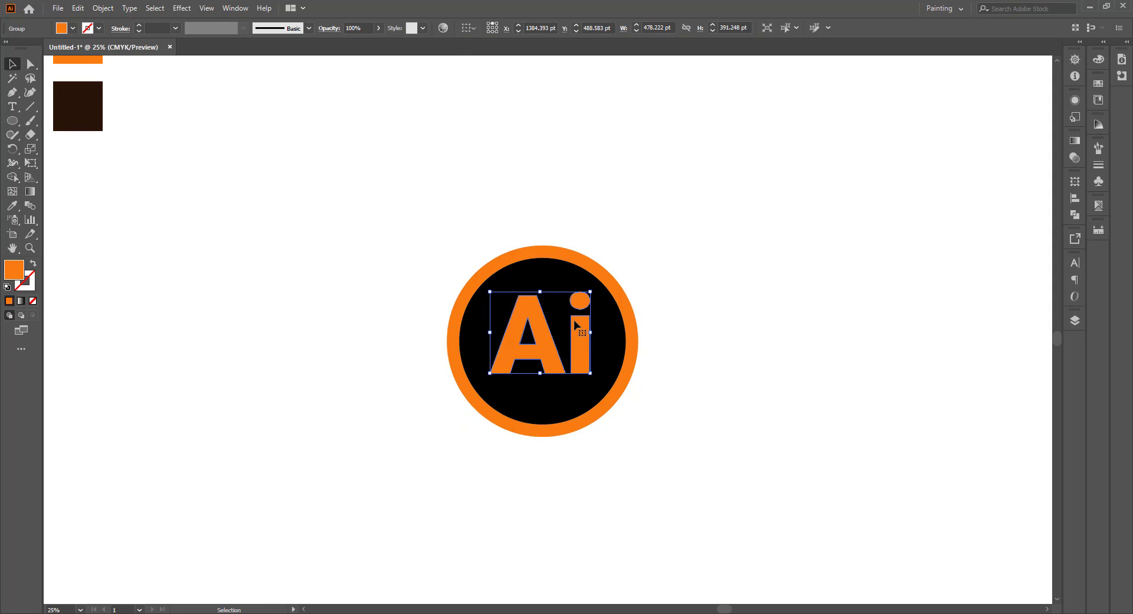
{"action": "left_click_drag", "start_coordinate": [409, 214], "coordinate": [636, 420]}
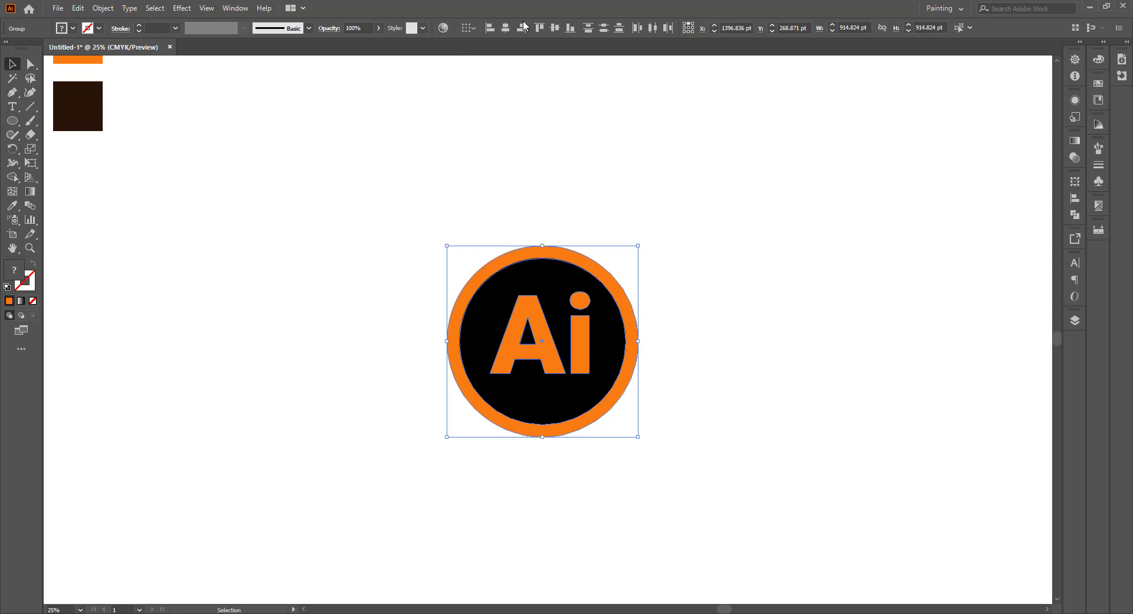
{"action": "left_click", "coordinate": [507, 30]}
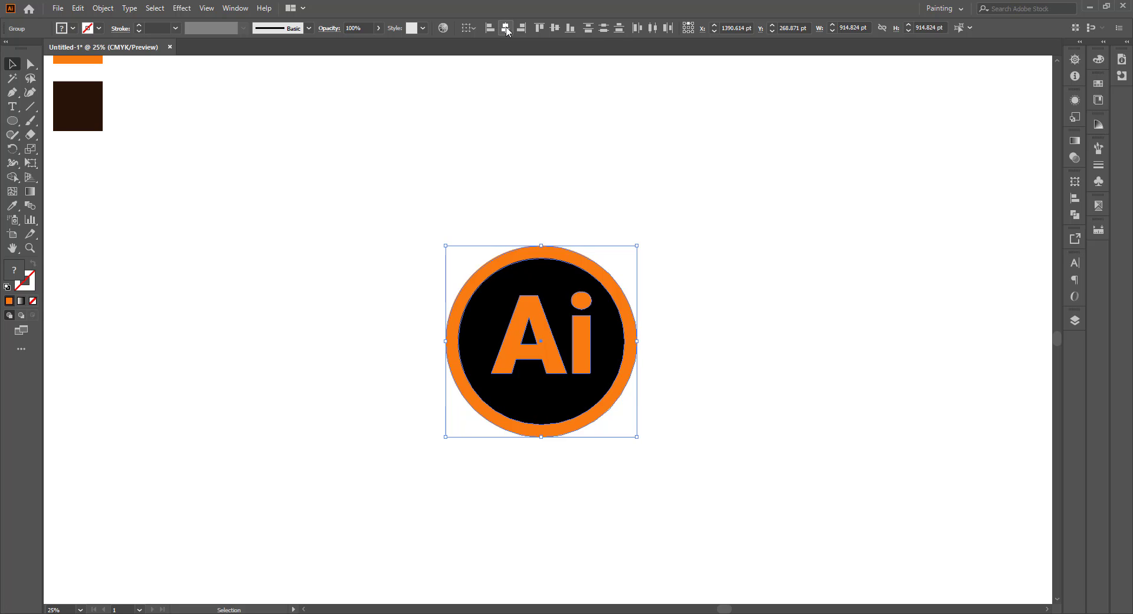
{"action": "left_click", "coordinate": [554, 28]}
- Group the outlined lettering and the circles into one badge
{"action": "left_click", "coordinate": [530, 186]}
{"action": "left_click_drag", "start_coordinate": [372, 183], "coordinate": [725, 557]}
{"action": "left_click", "coordinate": [633, 403]}
{"action": "scroll", "coordinate": [633, 403], "scroll_direction": "down", "scroll_amount": 2}
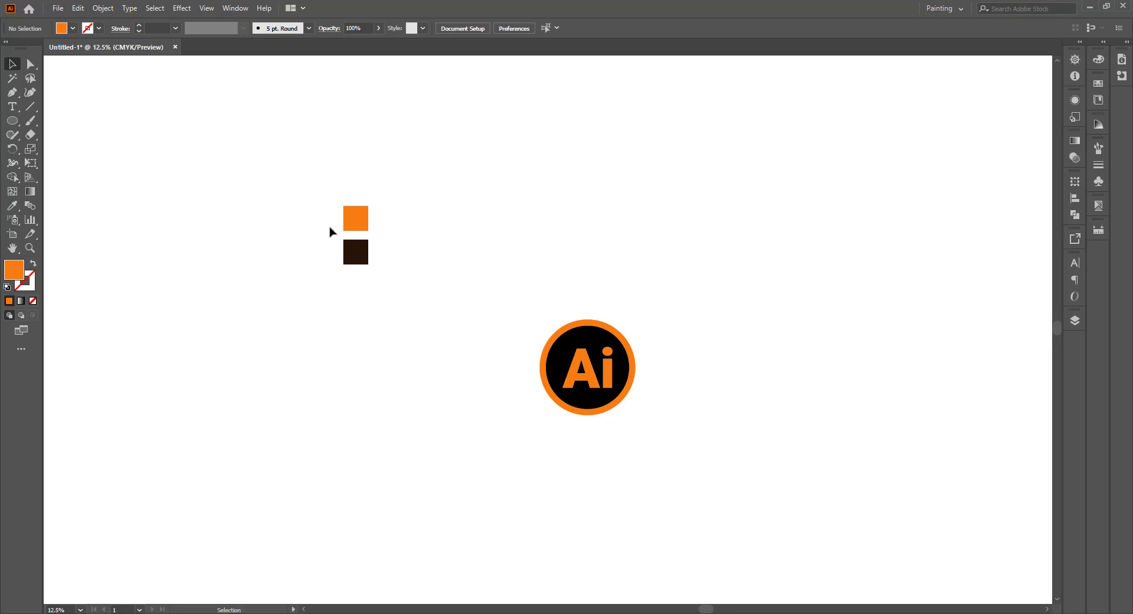
- Delete the orange and dark brown colour reference squares
{"action": "left_click_drag", "start_coordinate": [319, 166], "coordinate": [370, 341]}
{"action": "key", "text": "Delete"}
{"action": "scroll", "coordinate": [653, 417], "scroll_direction": "up", "scroll_amount": 2}
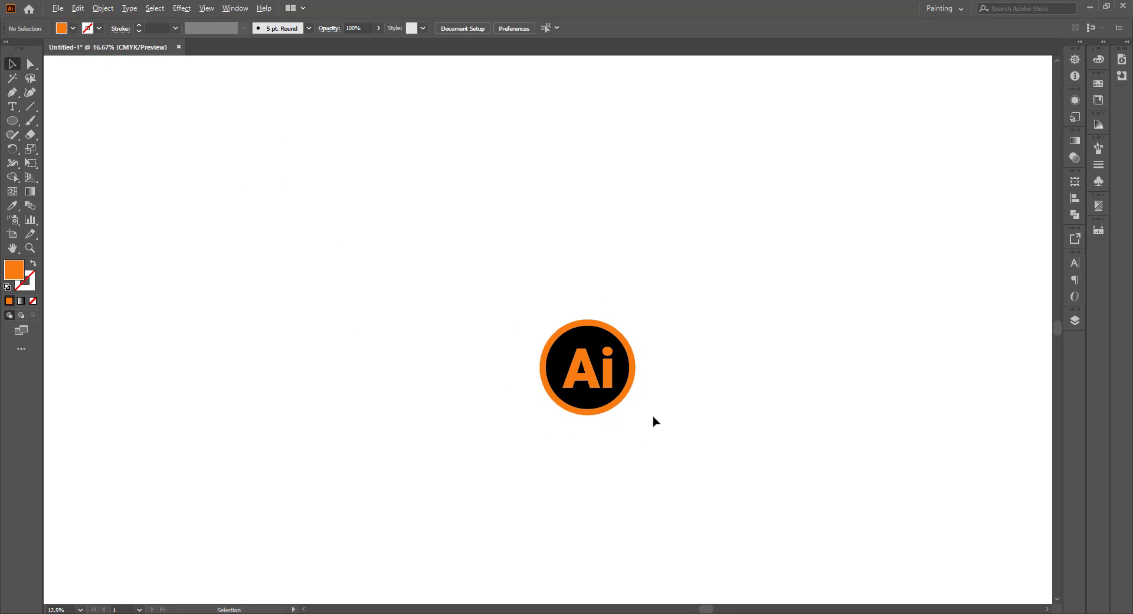
{"action": "left_click_drag", "start_coordinate": [650, 377], "coordinate": [622, 377]}
- Ungroup the badge into the pair of circles and the lettering
{"action": "left_click", "coordinate": [585, 334]}
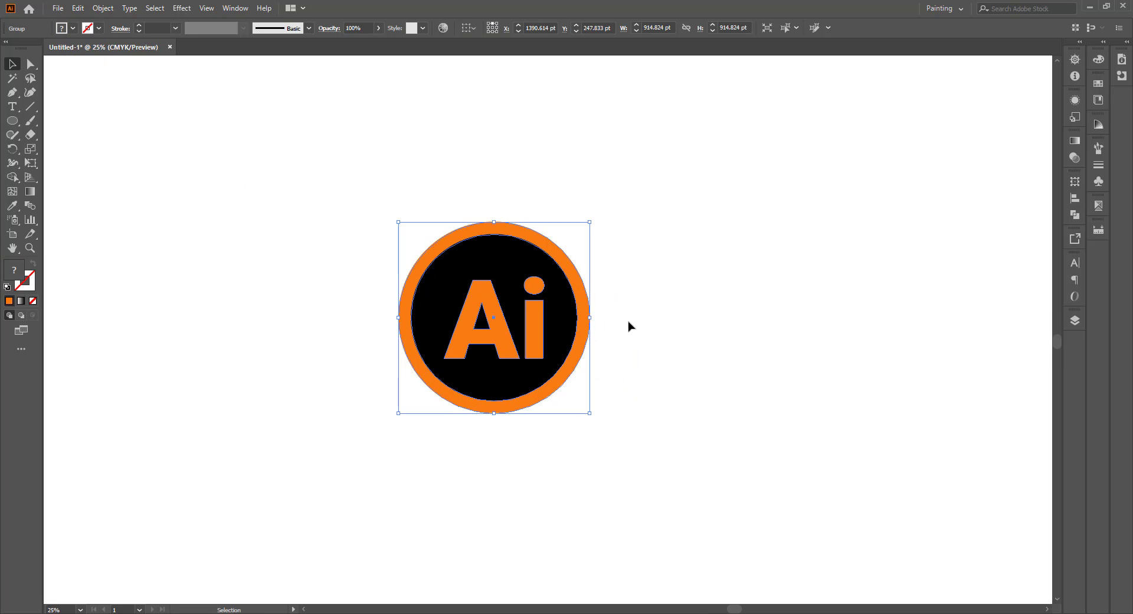
{"action": "right_click", "coordinate": [629, 326]}
{"action": "left_click", "coordinate": [655, 419]}
{"action": "left_click", "coordinate": [608, 303]}
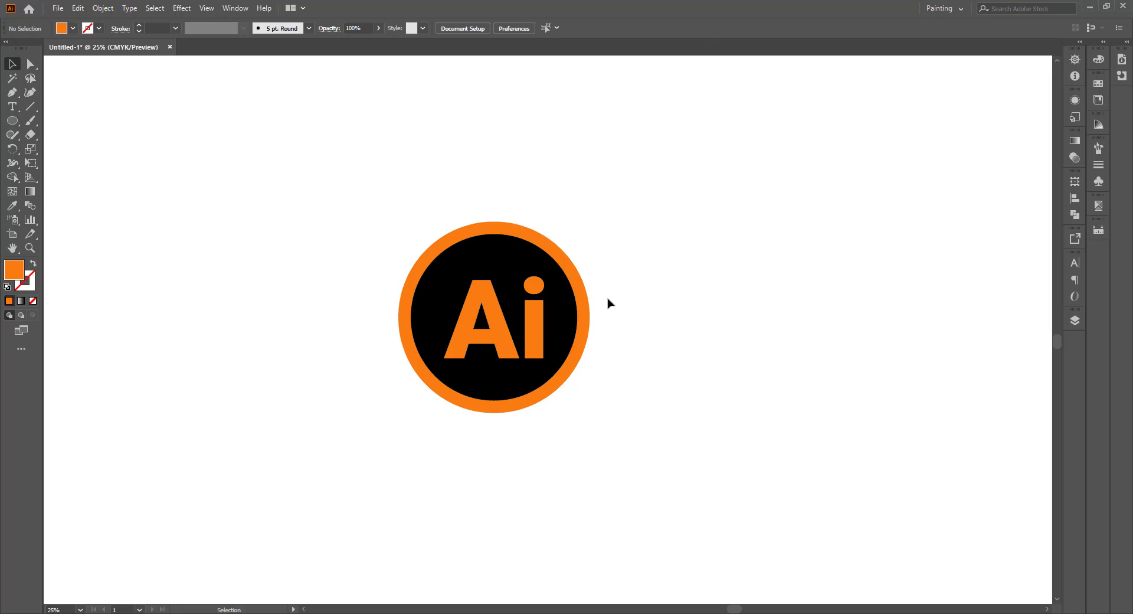
- Ungroup the orange and black circles, keeping them in their original position
{"action": "left_click", "coordinate": [577, 287]}
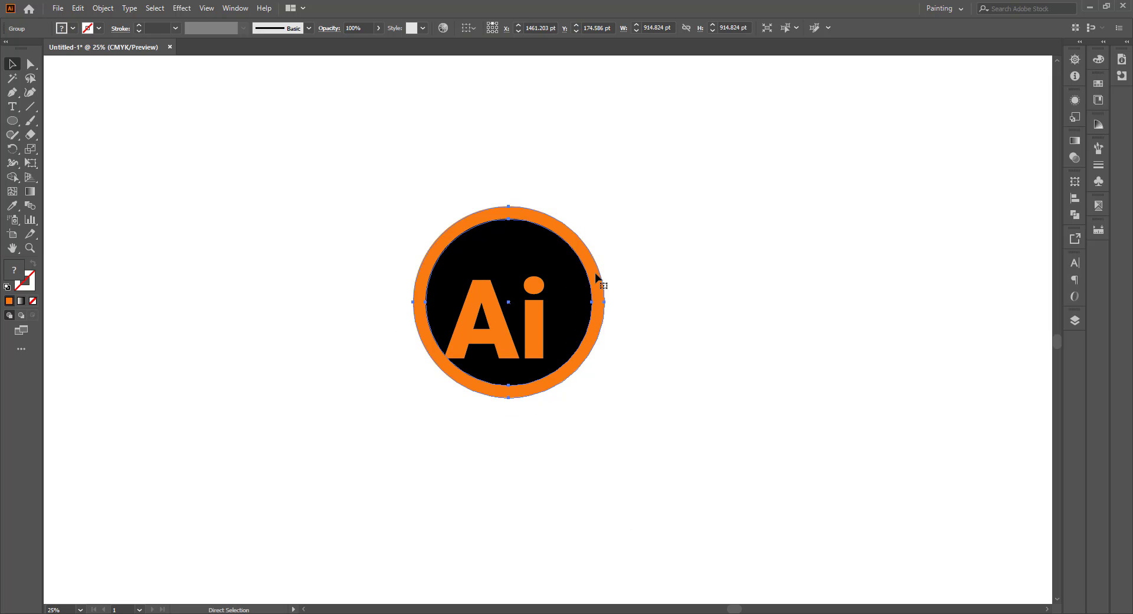
{"action": "right_click", "coordinate": [596, 275]}
{"action": "left_click", "coordinate": [620, 373]}
{"action": "left_click", "coordinate": [612, 324]}
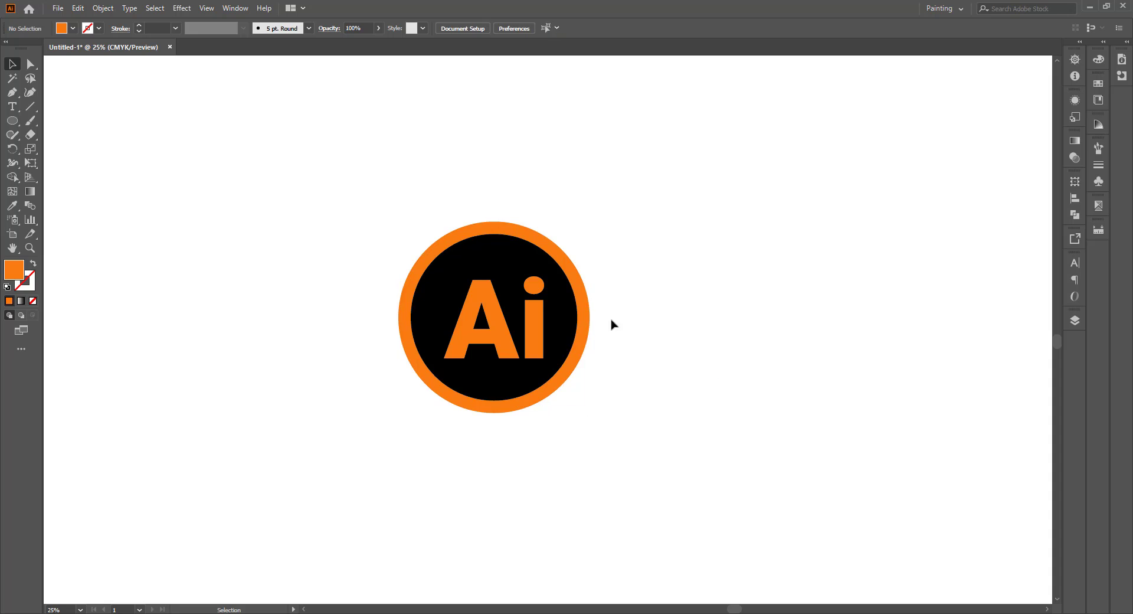
- Duplicate the outer orange circle in place and enlarge the copy from its centre to about 1089 pt in diameter
{"action": "left_click", "coordinate": [578, 293]}
{"action": "key", "text": "a"}
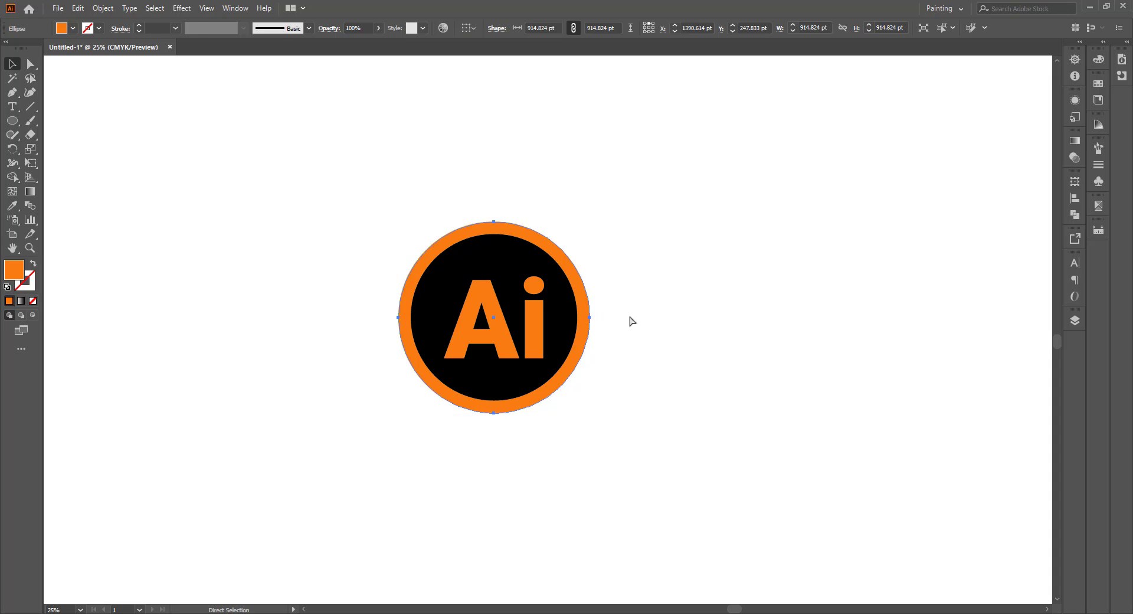
{"action": "key", "text": "ctrl+c"}
{"action": "key", "text": "ctrl+f"}
{"action": "left_click", "coordinate": [605, 320]}
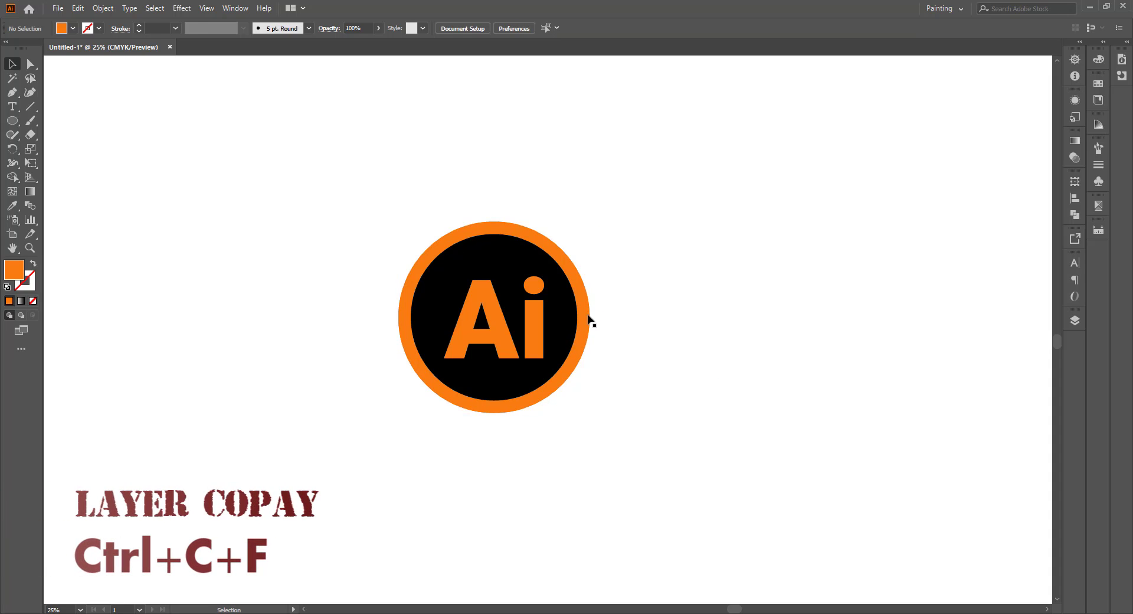
{"action": "left_click", "coordinate": [588, 317]}
{"action": "left_click_drag", "start_coordinate": [592, 318], "coordinate": [608, 318]}
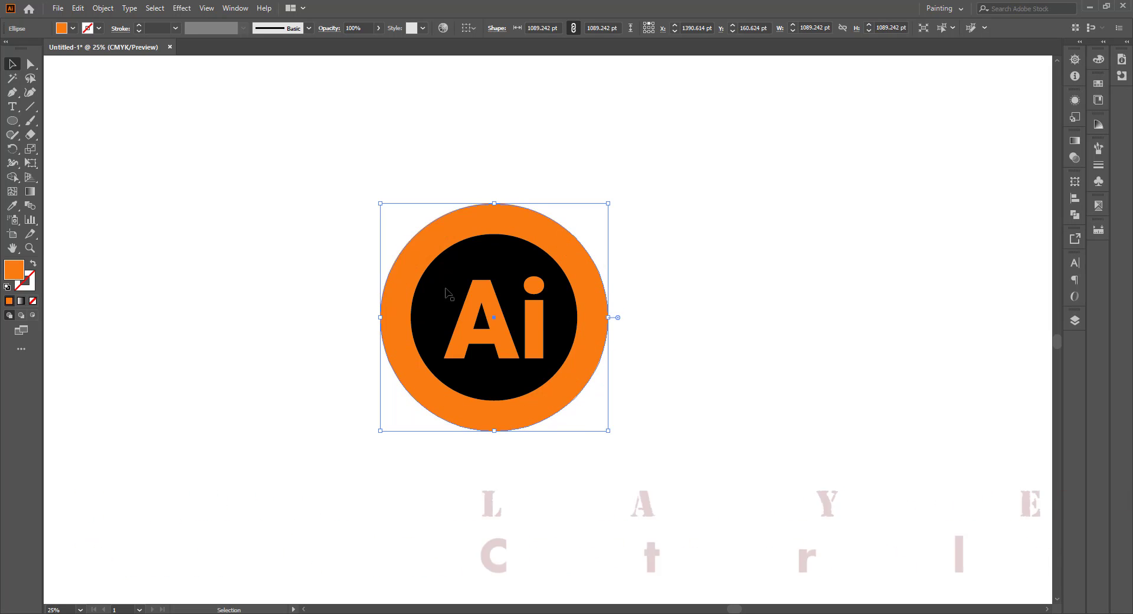
- Swap the enlarged circle's fill and stroke so it has an orange outline only, with a 13 pt stroke
{"action": "left_click", "coordinate": [34, 267]}
{"action": "left_click", "coordinate": [482, 182]}
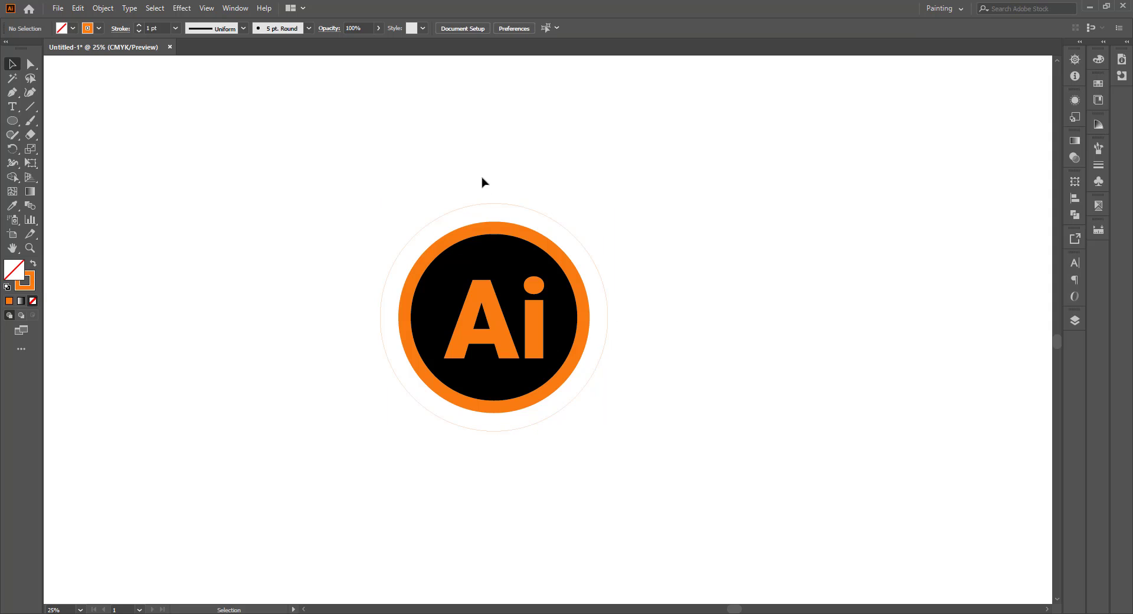
{"action": "left_click_drag", "start_coordinate": [499, 214], "coordinate": [499, 214]}
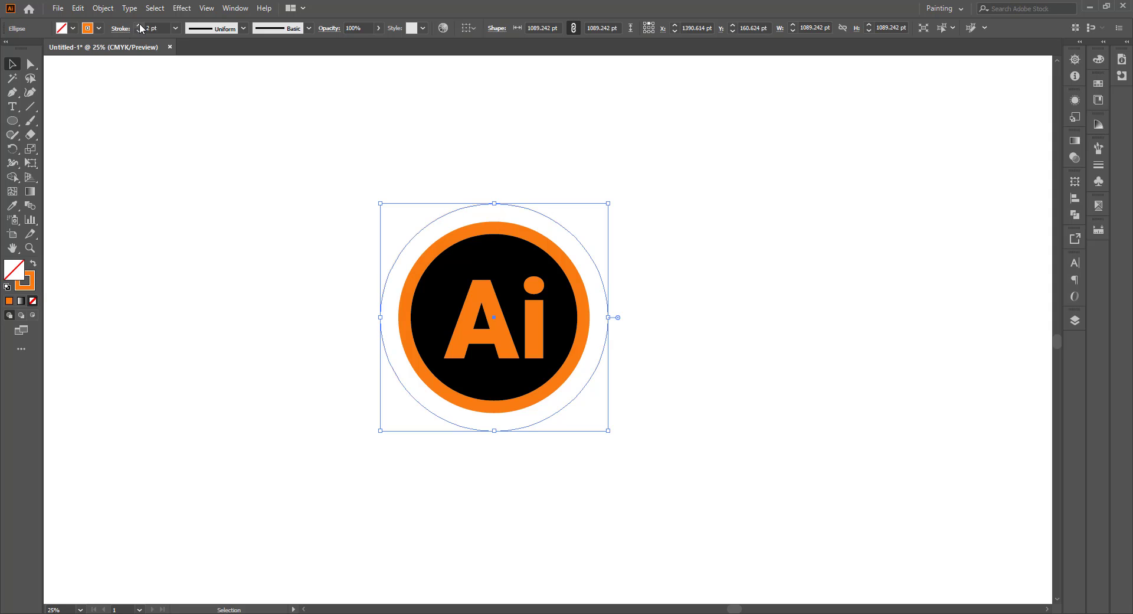
{"action": "left_click", "coordinate": [139, 25]}
{"action": "left_click", "coordinate": [139, 25]}
{"action": "left_click", "coordinate": [640, 177]}
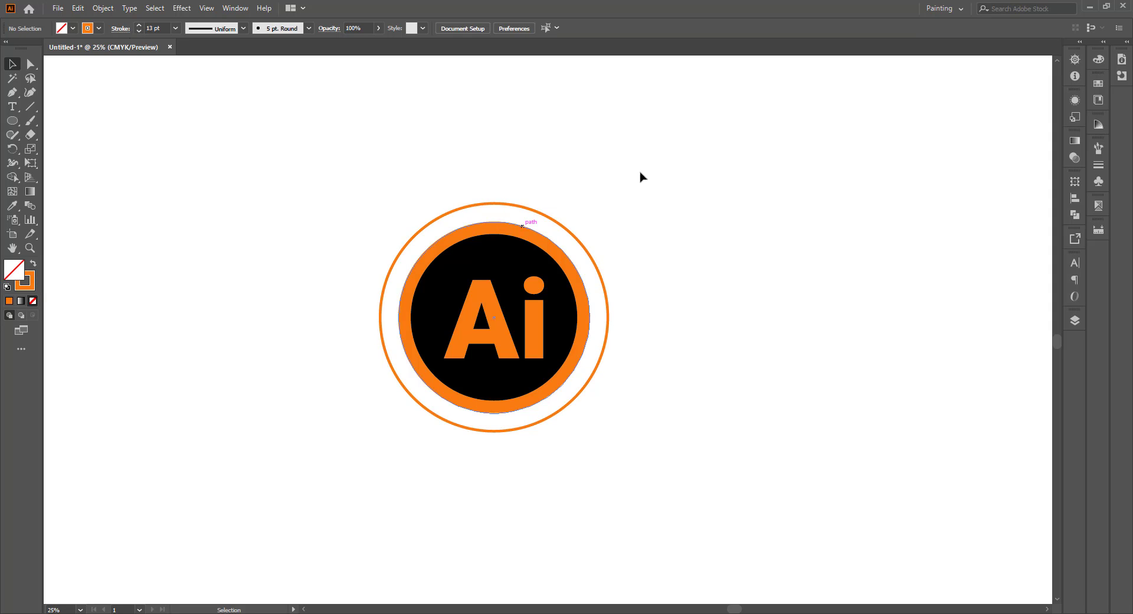
- Turn the thin outer circle into a text path with placeholder text using Type on a Path
{"action": "scroll", "coordinate": [541, 182], "scroll_direction": "up", "scroll_amount": 1}
{"action": "left_click_drag", "start_coordinate": [662, 224], "coordinate": [721, 227]}
{"action": "left_click_drag", "start_coordinate": [637, 190], "coordinate": [627, 181]}
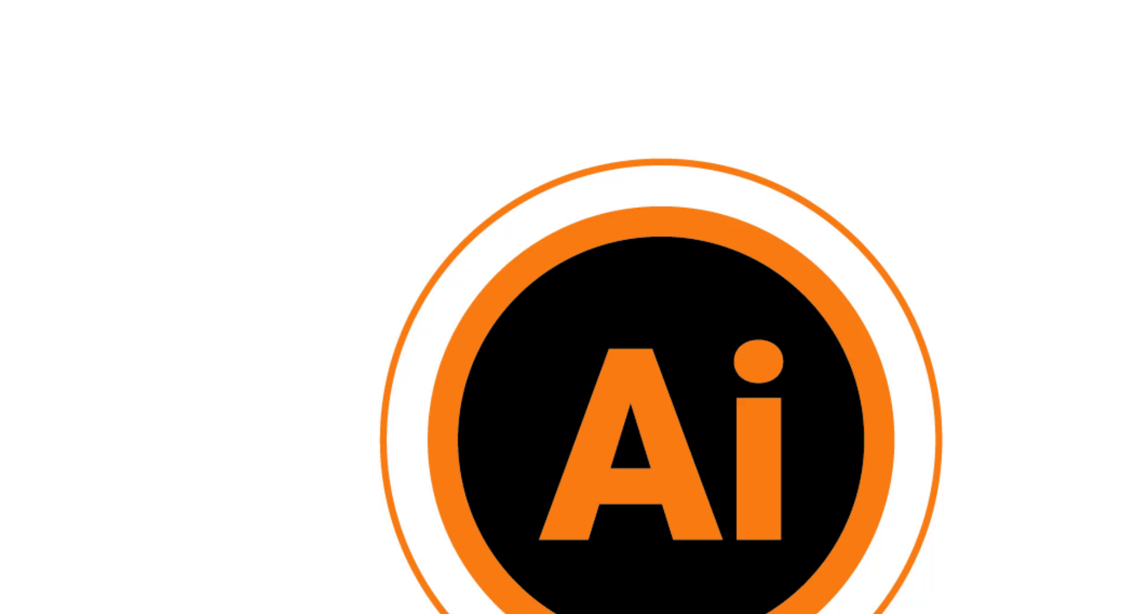
{"action": "left_click", "coordinate": [531, 188]}
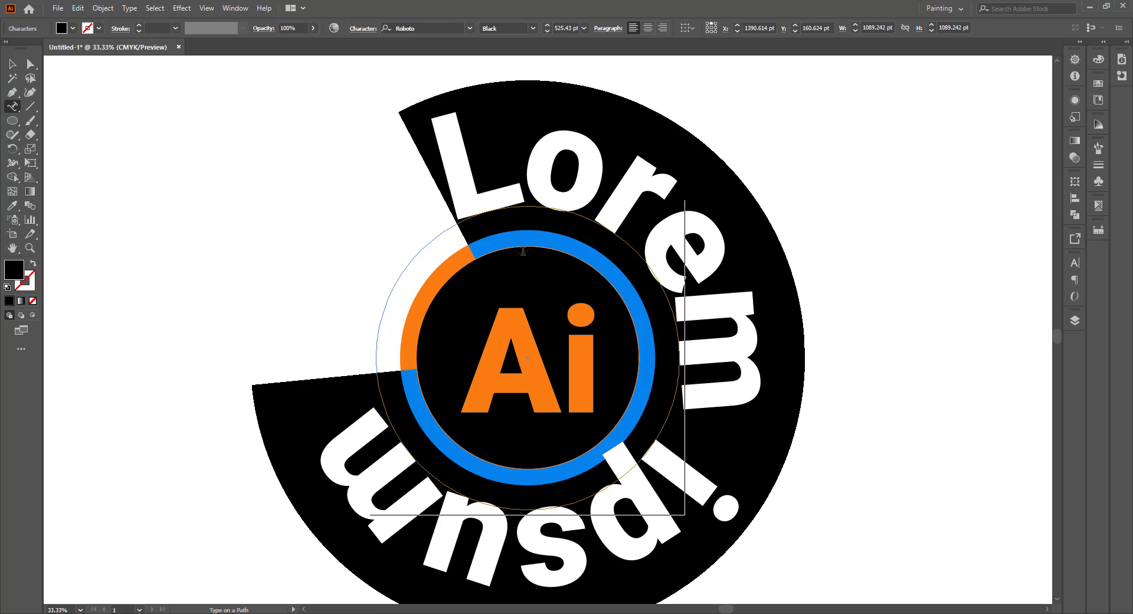
- Set the font size of the placeholder text on the circle to 200 pt
{"action": "key", "text": "ctrl+shift+comma"}
{"action": "key", "text": "ctrl+shift+comma"}
{"action": "key", "text": "ctrl+shift+comma"}
{"action": "key", "text": "ctrl+shift+comma"}
{"action": "key", "text": "ctrl+shift+comma"}
{"action": "key", "text": "ctrl+shift+comma"}
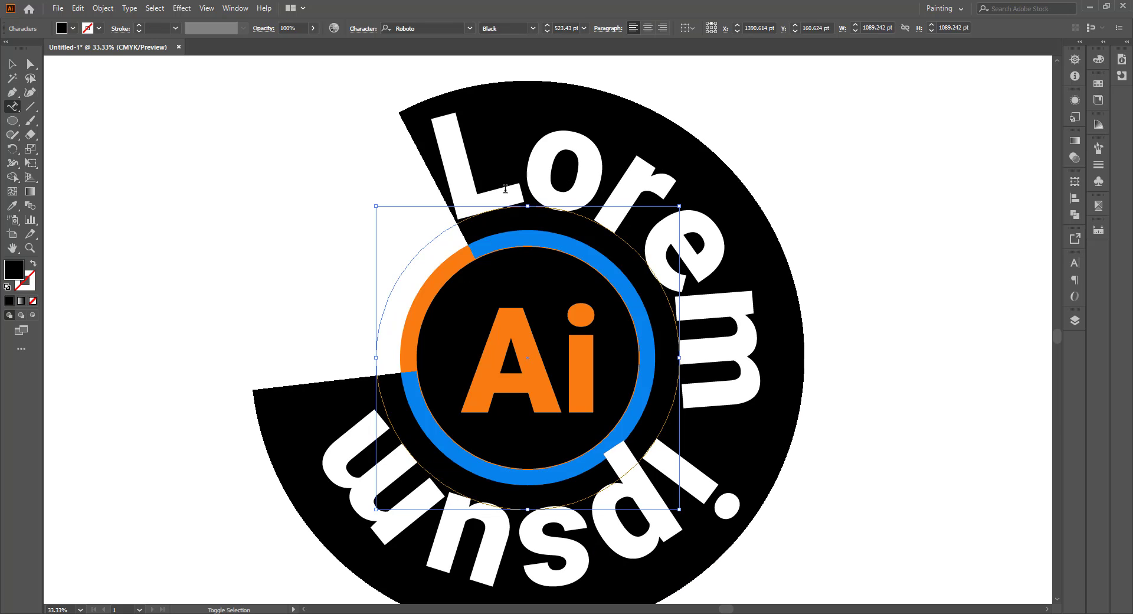
{"action": "left_click", "coordinate": [583, 28]}
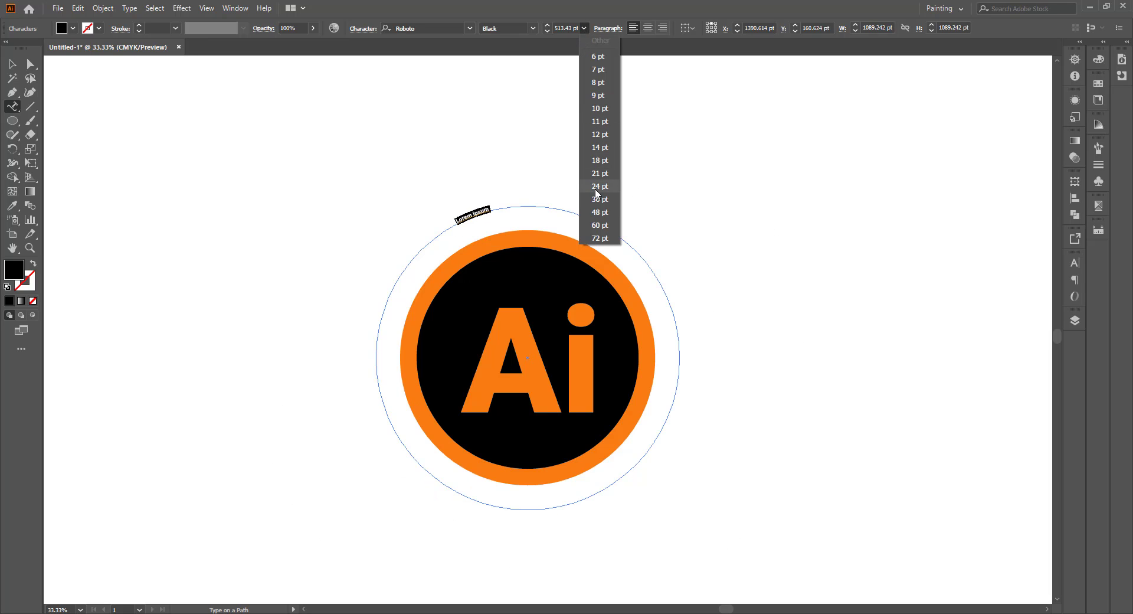
{"action": "left_click", "coordinate": [596, 238]}
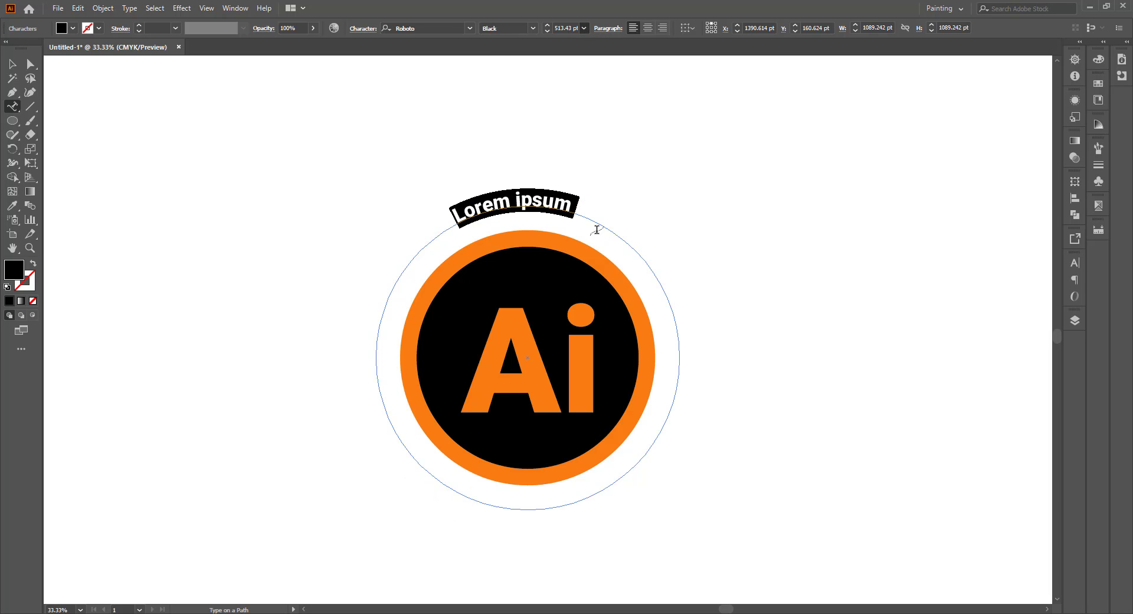
{"action": "left_click_drag", "start_coordinate": [549, 26], "coordinate": [549, 25]}
{"action": "key", "text": "Return"}
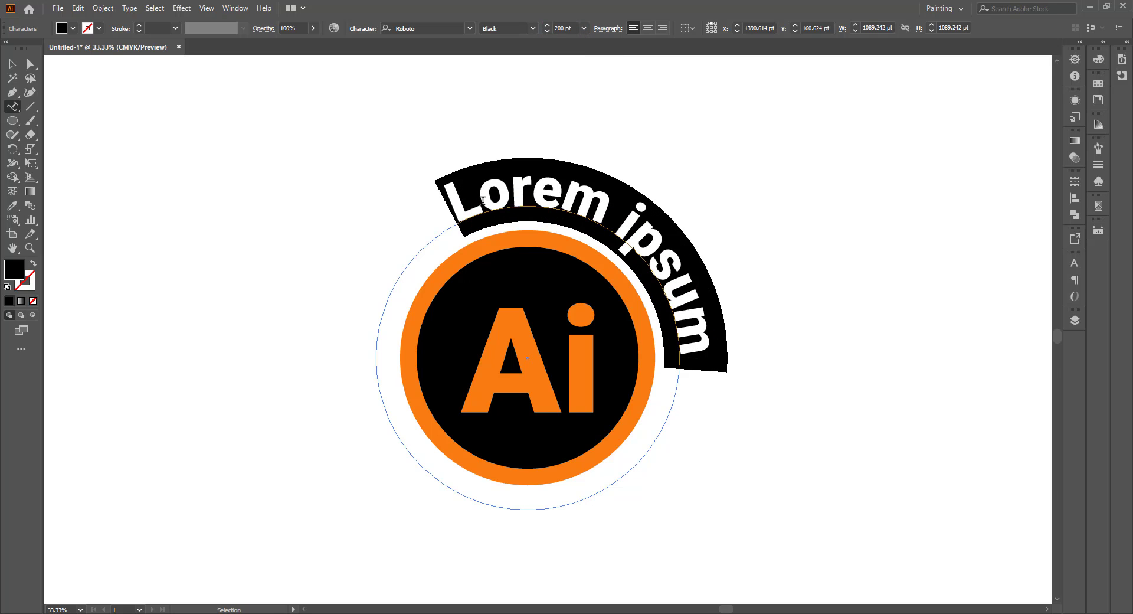
{"action": "key", "text": "ctrl+v"}
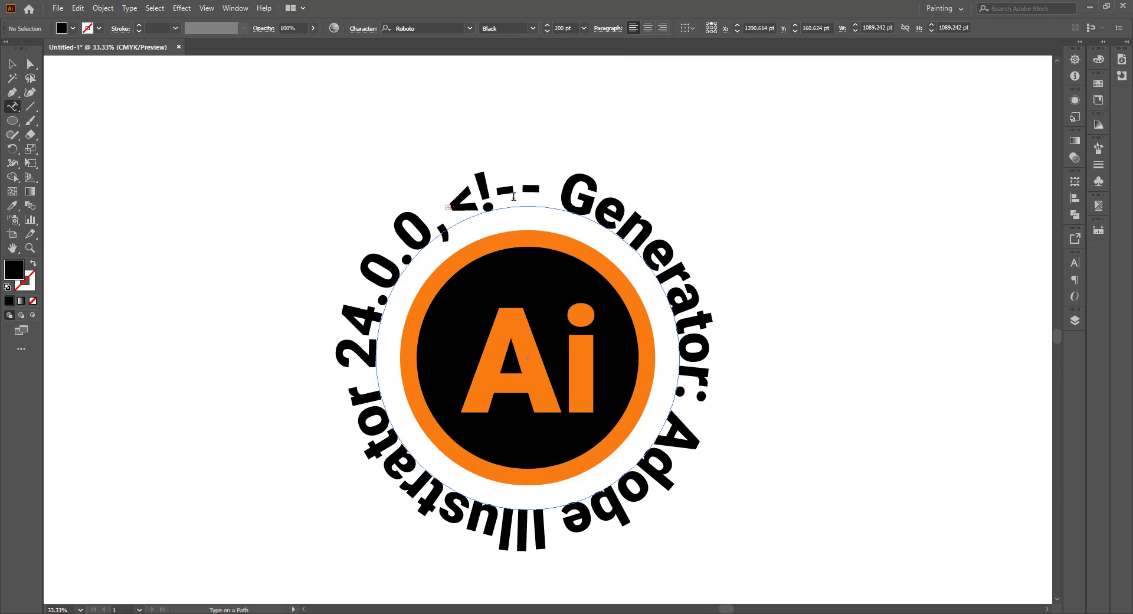
{"action": "key", "text": "Escape"}
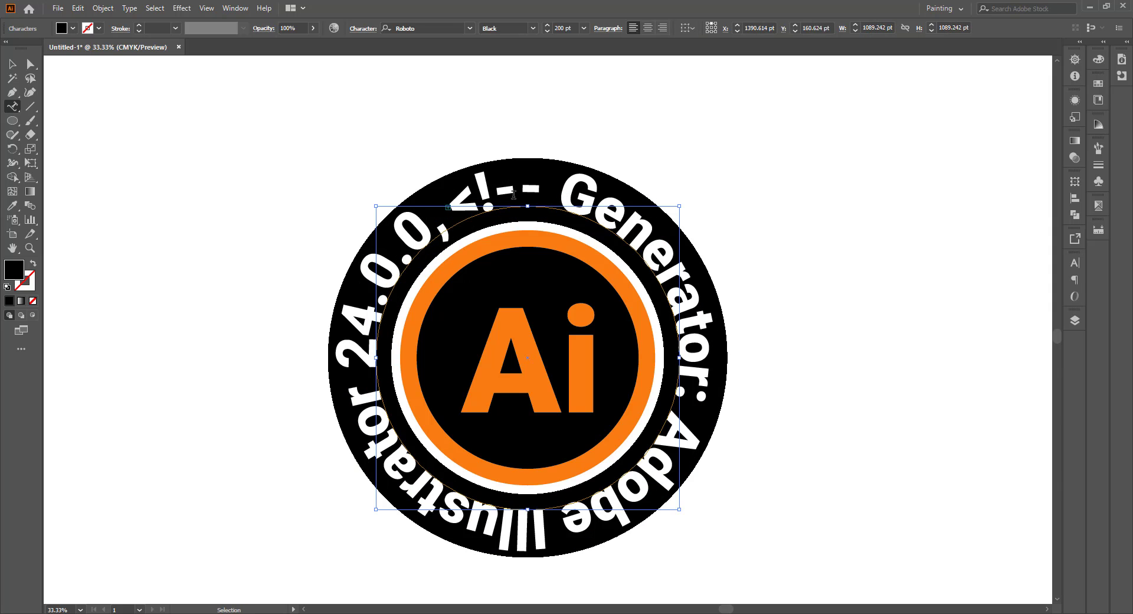
{"action": "key", "text": "ctrl+z"}
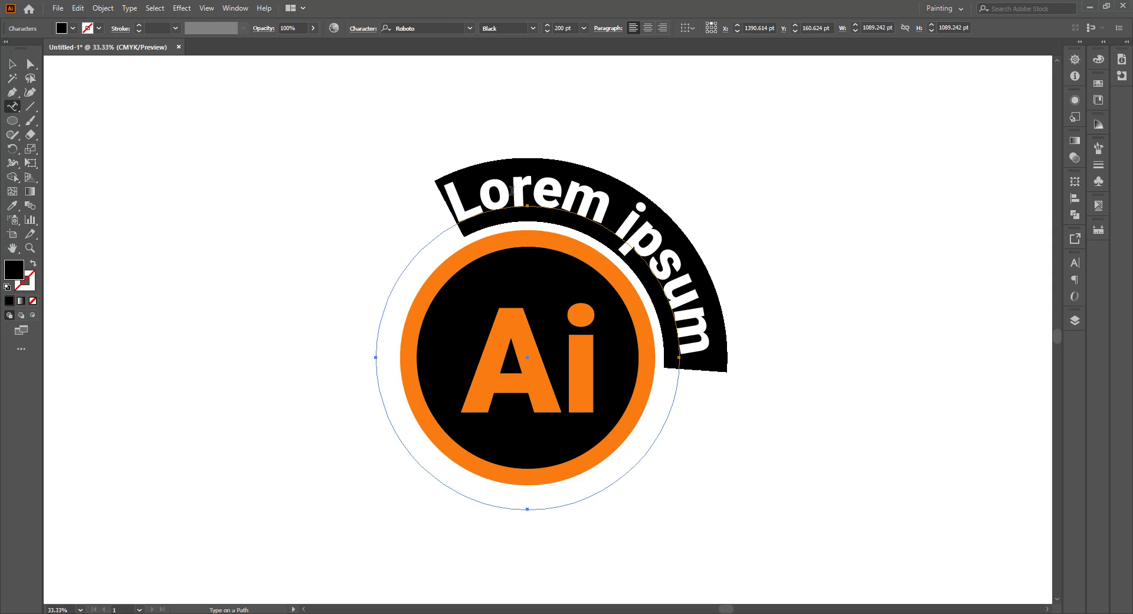
- Replace the placeholder text on the circle with "How to Curve Warp Text"
{"action": "left_click", "coordinate": [512, 190]}
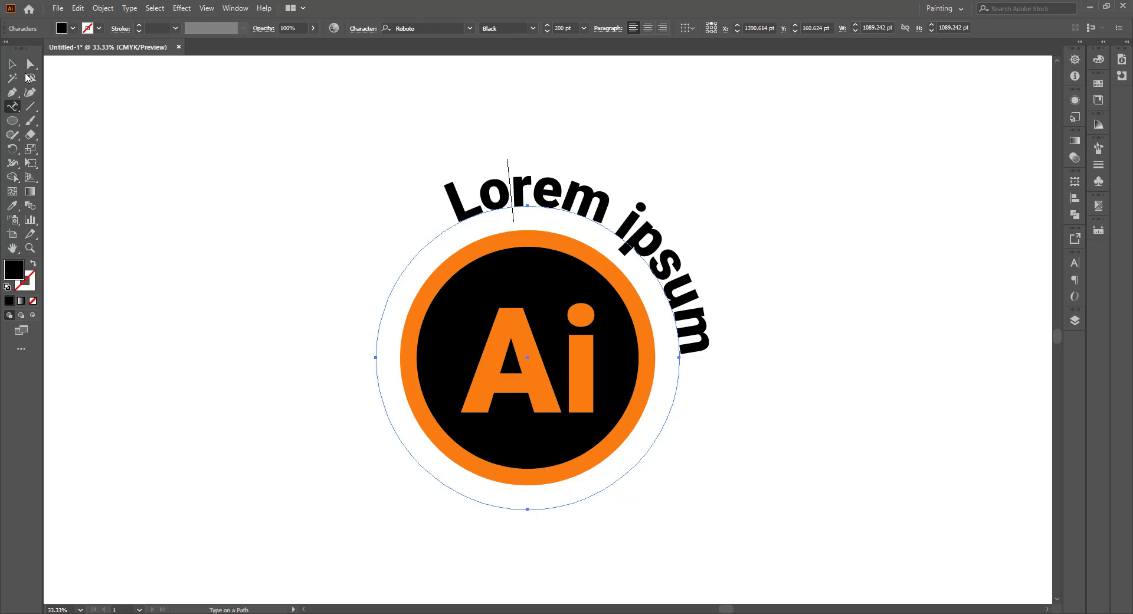
{"action": "left_click", "coordinate": [12, 63]}
{"action": "left_click", "coordinate": [796, 223]}
{"action": "left_click_drag", "start_coordinate": [746, 201], "coordinate": [731, 188]}
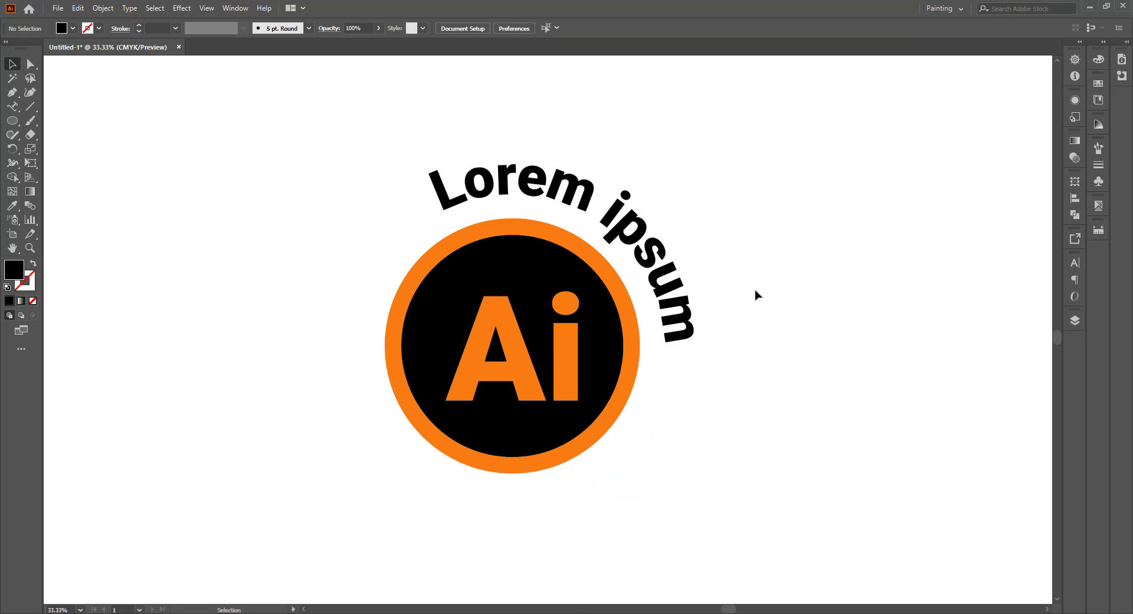
{"action": "triple_click", "coordinate": [586, 212]}
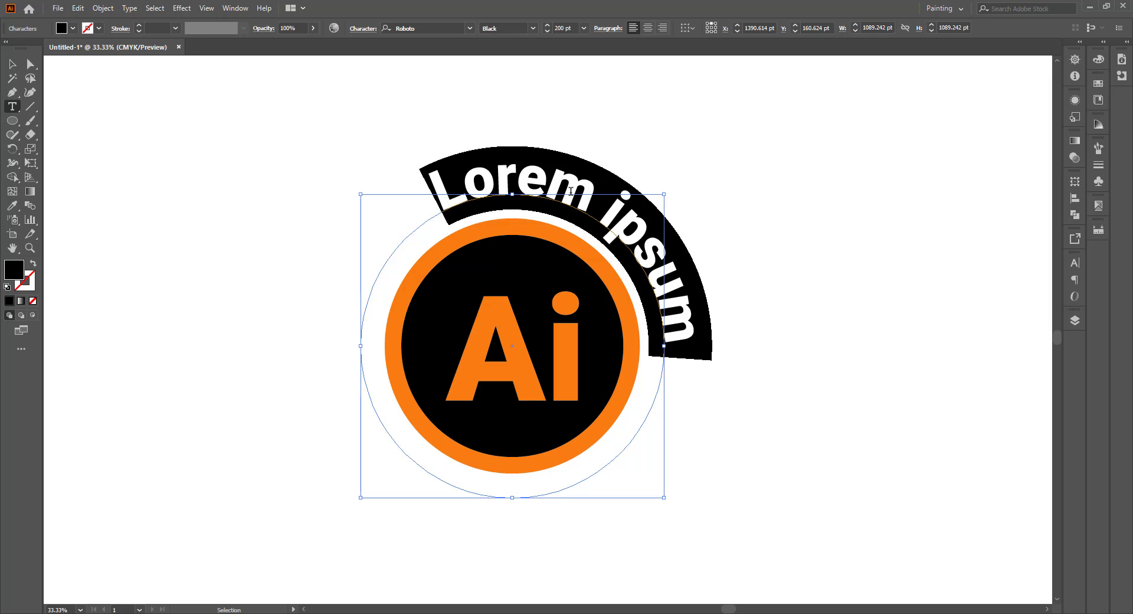
{"action": "key", "text": "ctrl+v"}
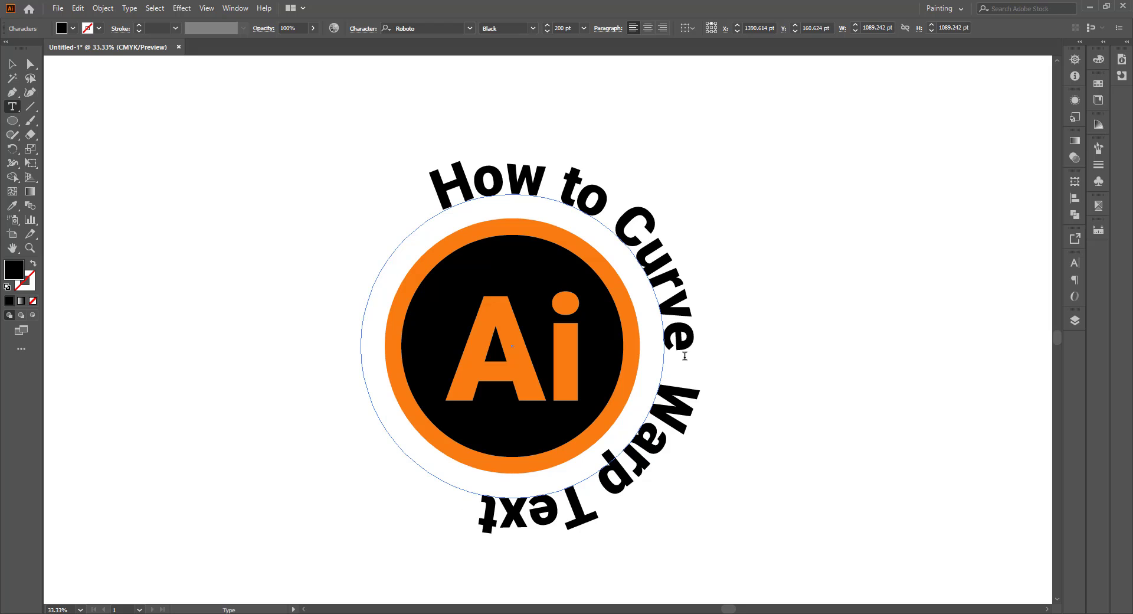
- Centre-align all the text on the circular path
{"action": "key", "text": "ctrl+a"}
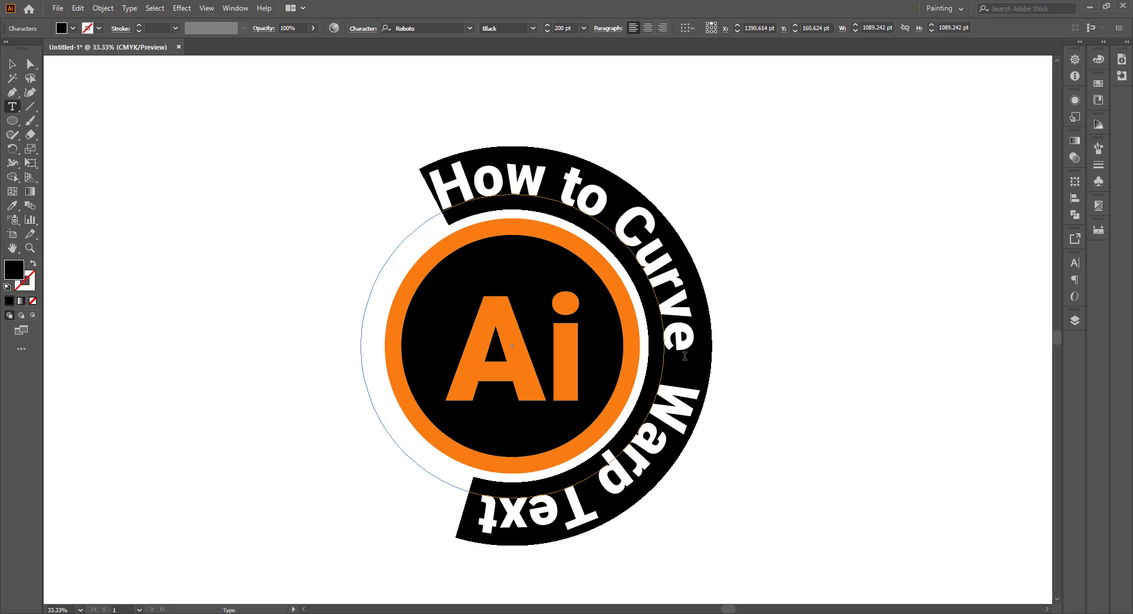
{"action": "left_click", "coordinate": [647, 28]}
{"action": "left_click", "coordinate": [11, 63]}
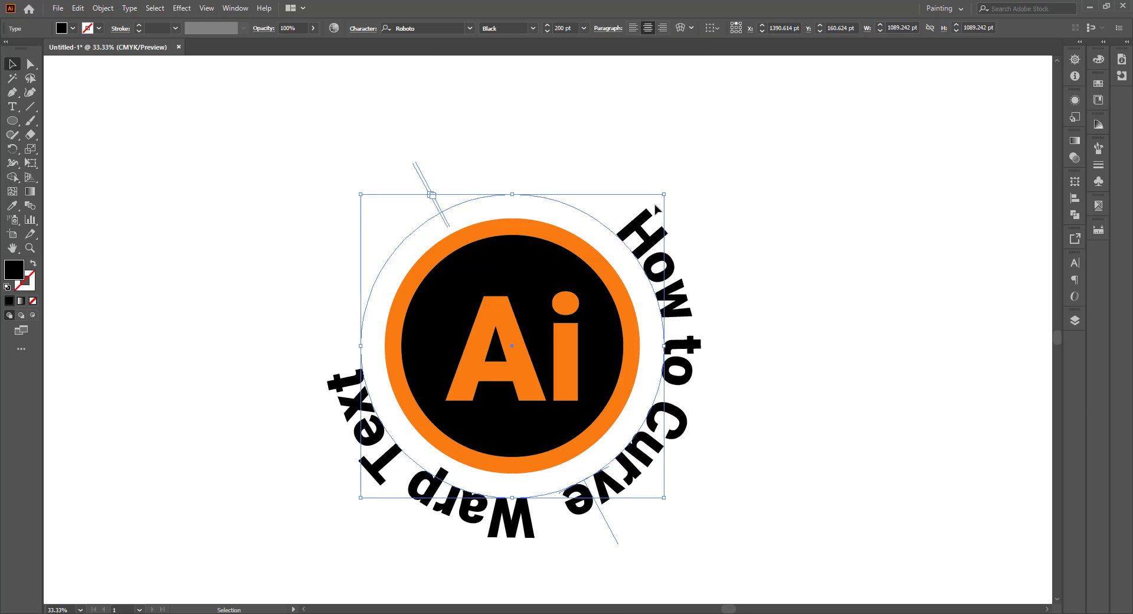
- Rotate the circular text counterclockwise around the badge so "Warp Text" arcs over its upper edge
{"action": "left_click_drag", "start_coordinate": [669, 190], "coordinate": [383, 378]}
{"action": "left_click", "coordinate": [811, 322]}
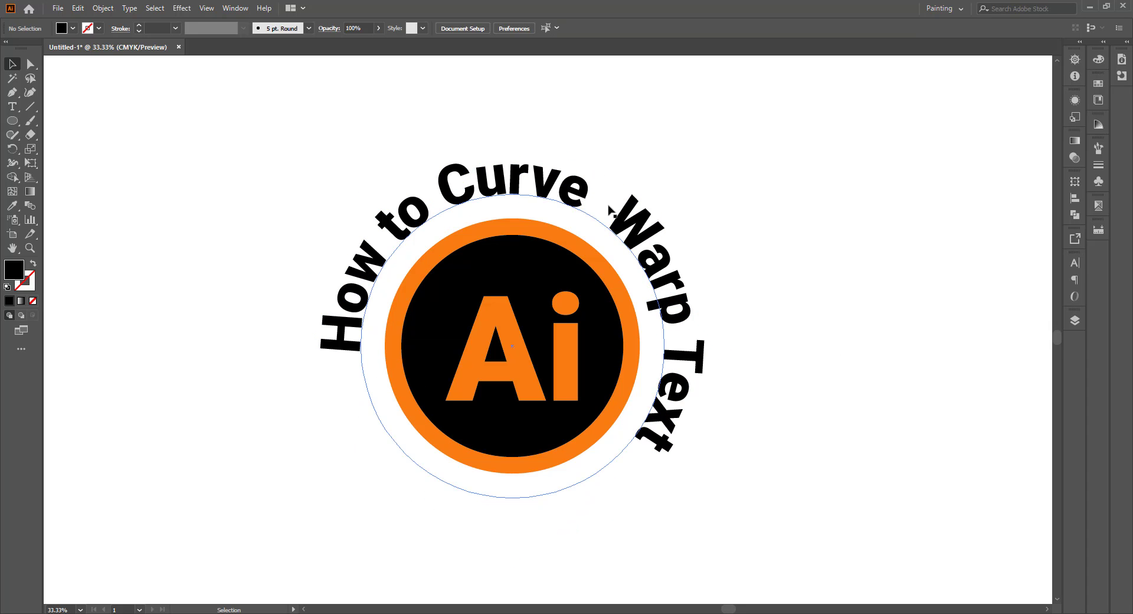
{"action": "left_click", "coordinate": [636, 222]}
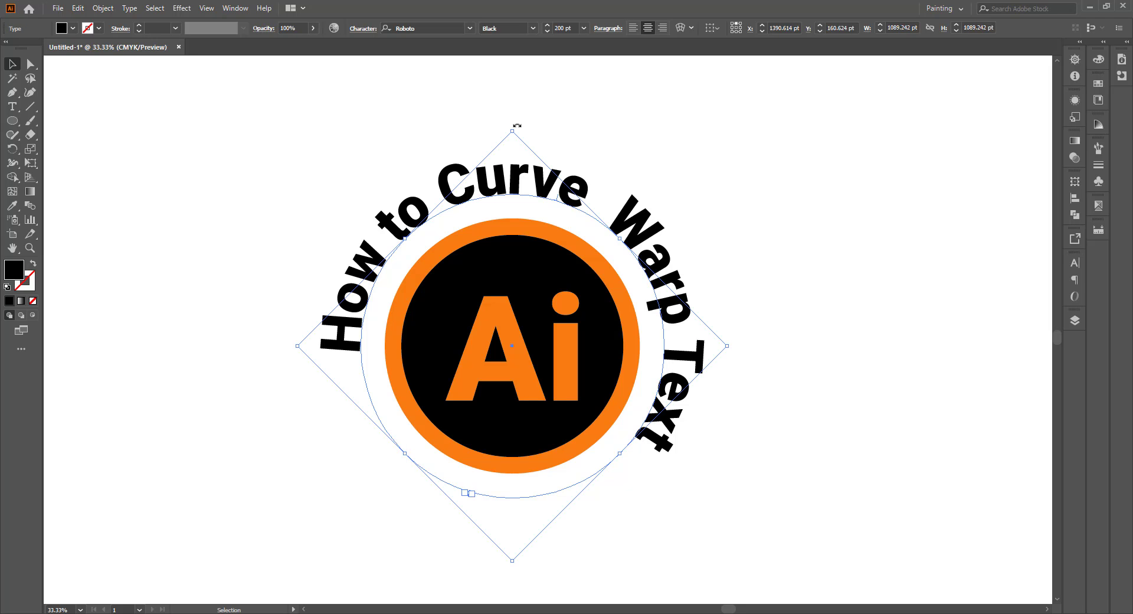
{"action": "left_click_drag", "start_coordinate": [517, 125], "coordinate": [304, 283]}
- Change the case of the circular text to UPPERCASE
{"action": "left_click", "coordinate": [575, 150]}
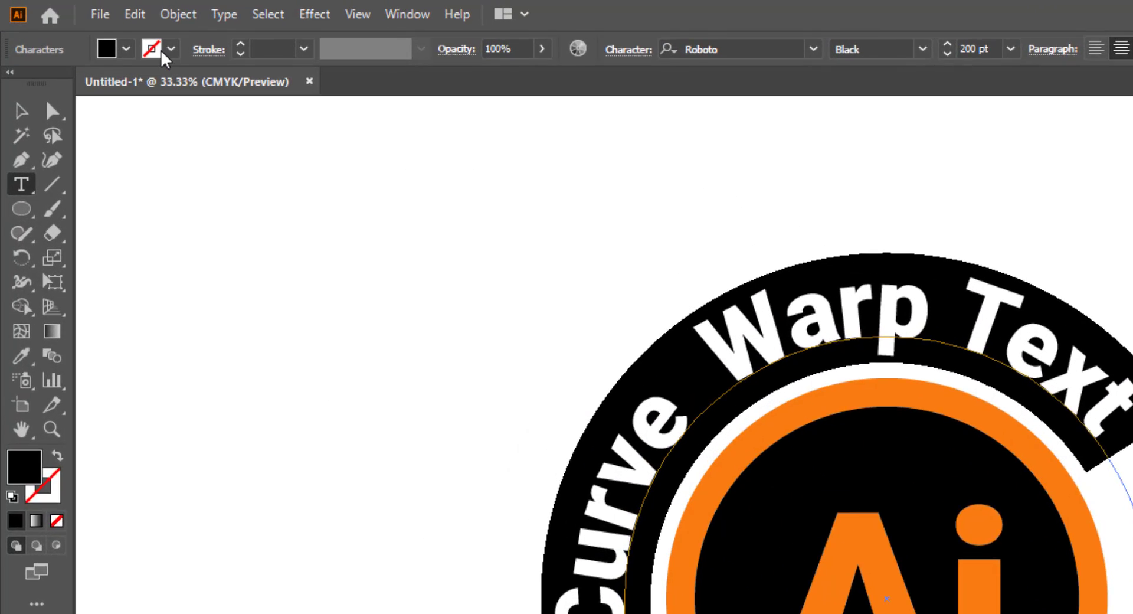
{"action": "left_click", "coordinate": [223, 14]}
{"action": "mouse_move", "coordinate": [255, 326]}
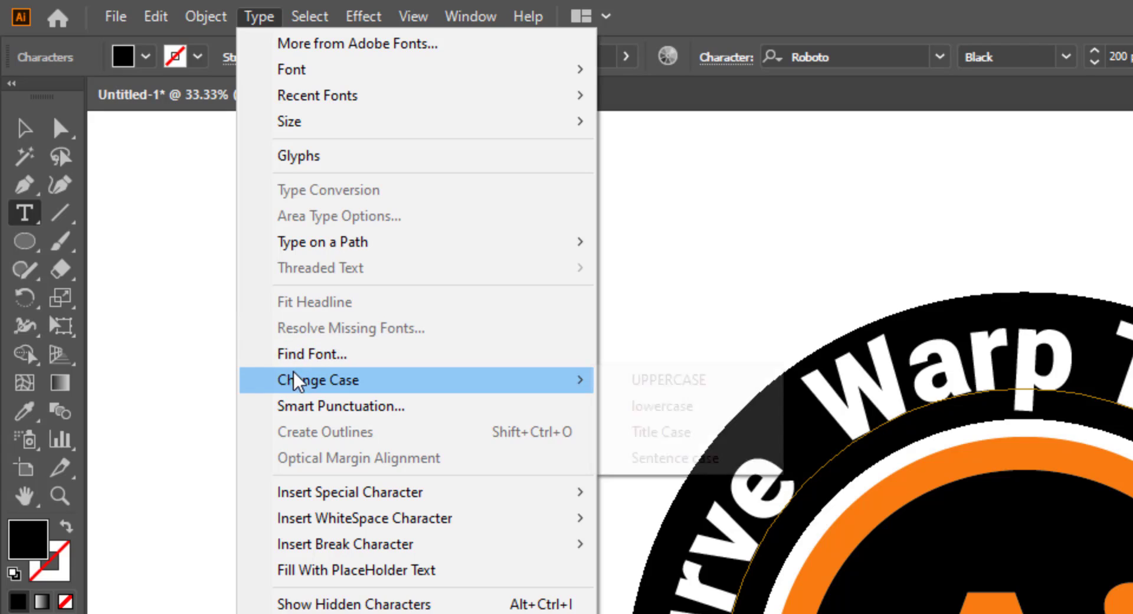
{"action": "left_click", "coordinate": [767, 380]}
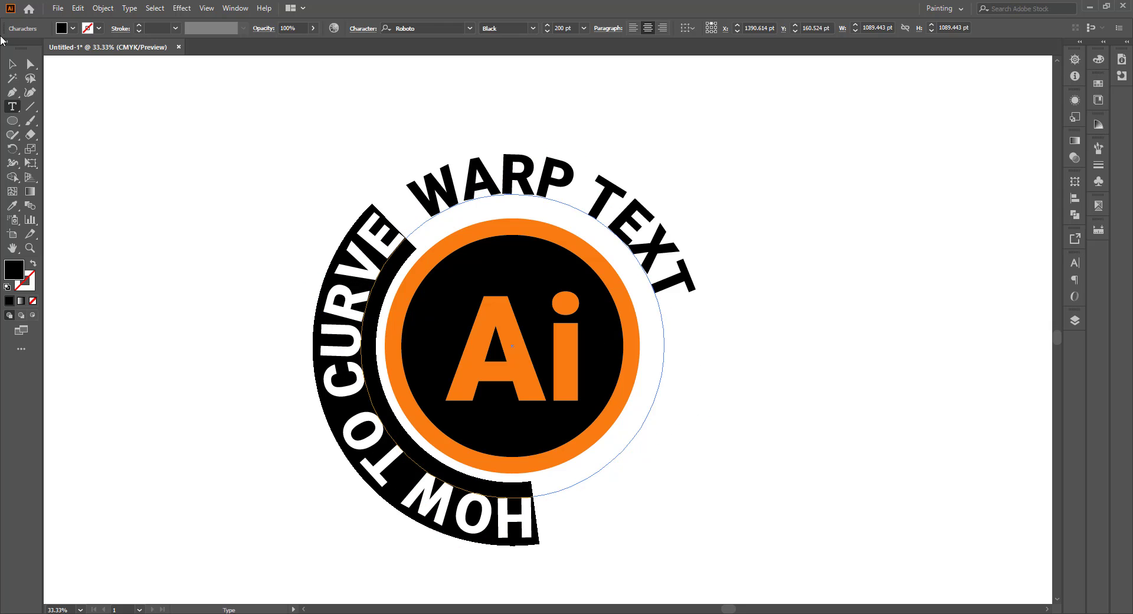
{"action": "left_click", "coordinate": [12, 63]}
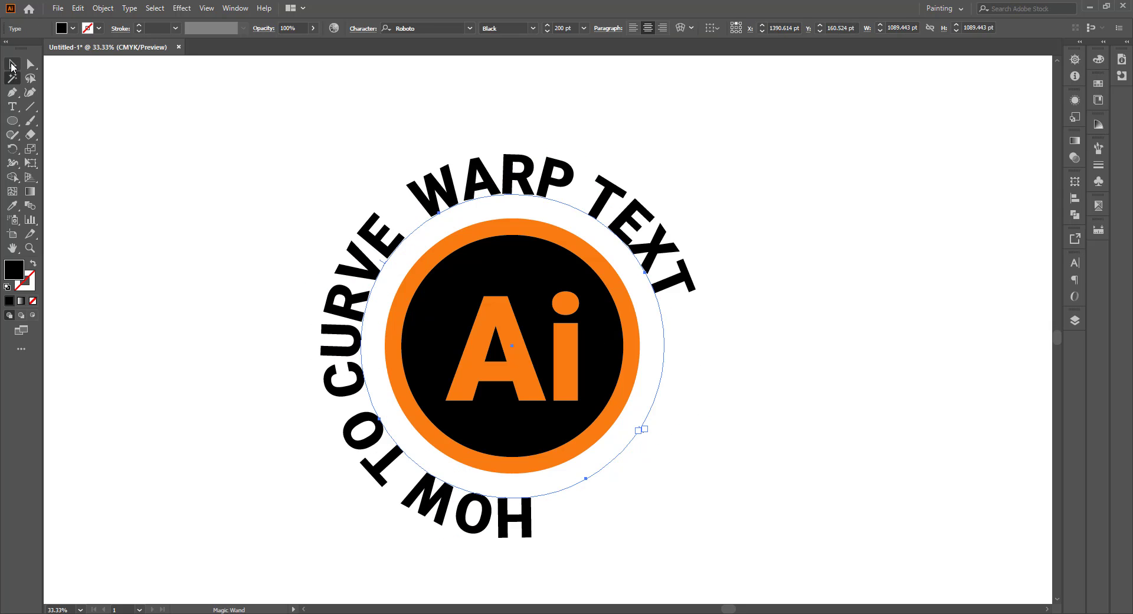
{"action": "left_click", "coordinate": [201, 154]}
{"action": "key", "text": "ctrl+minus"}
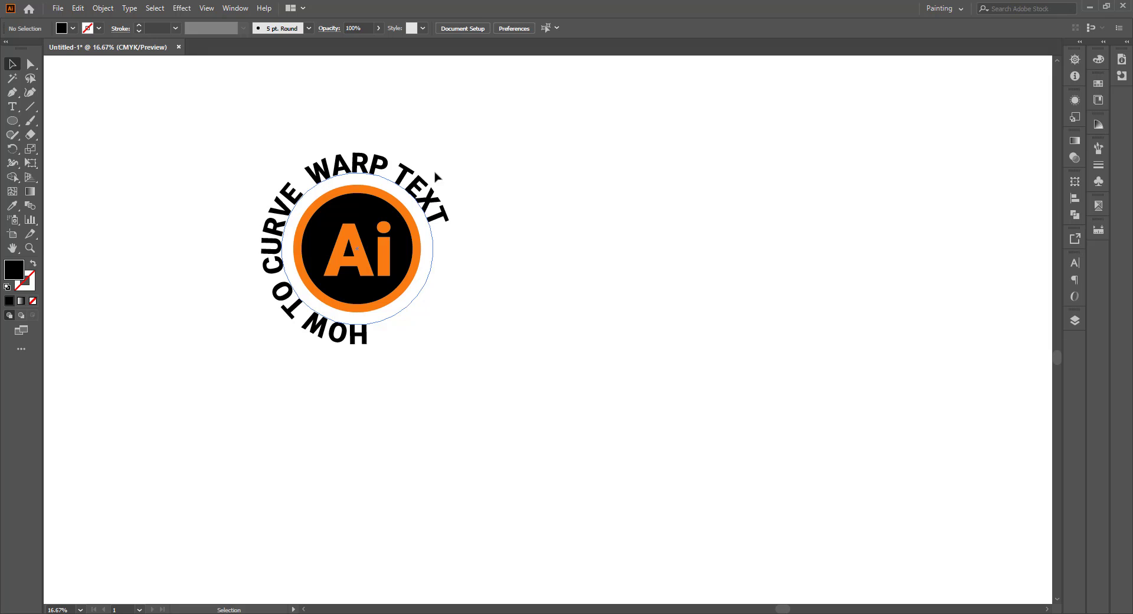
{"action": "left_click_drag", "start_coordinate": [435, 173], "coordinate": [487, 173]}
{"action": "key", "text": "ctrl+z"}
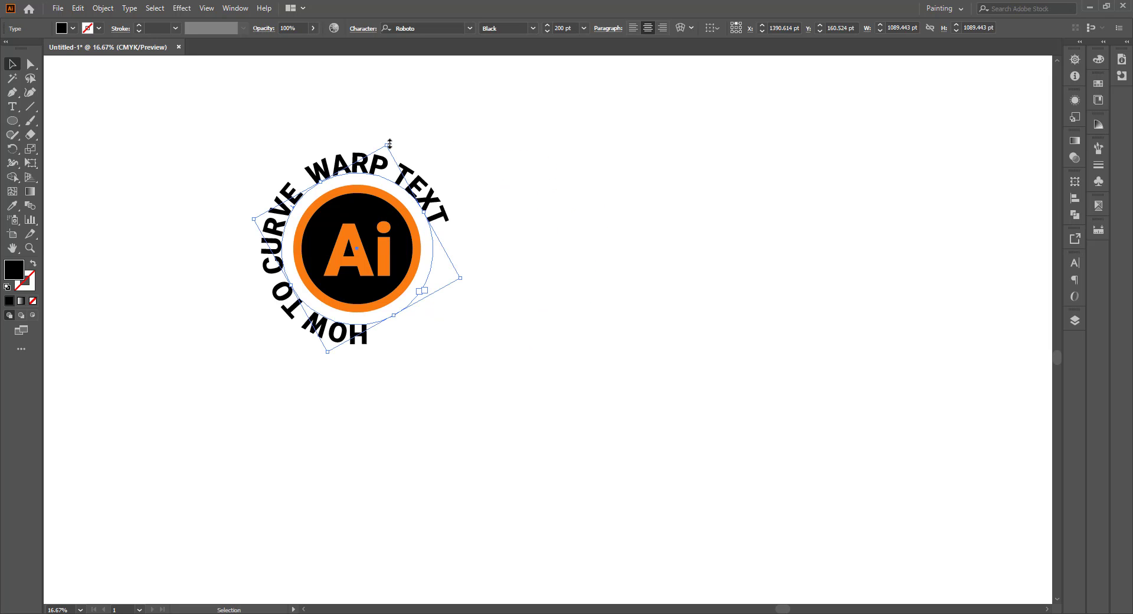
- Try a duplicate of the circular text in place, rotated around the badge, and delete the copy
{"action": "left_click", "coordinate": [418, 143]}
{"action": "left_click", "coordinate": [426, 190]}
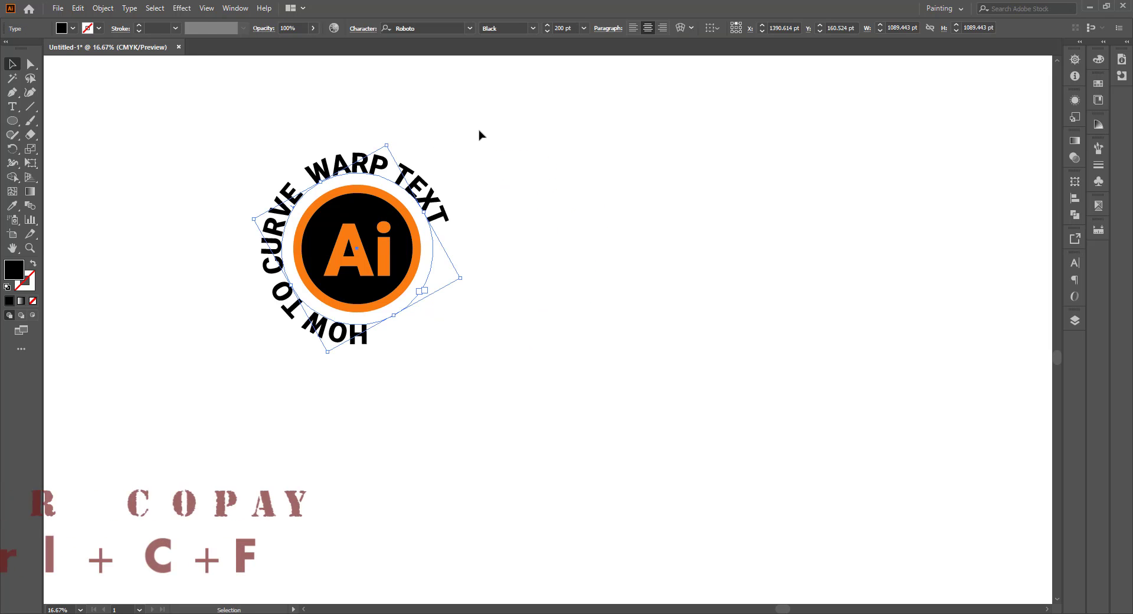
{"action": "key", "text": "ctrl+c"}
{"action": "key", "text": "ctrl+f"}
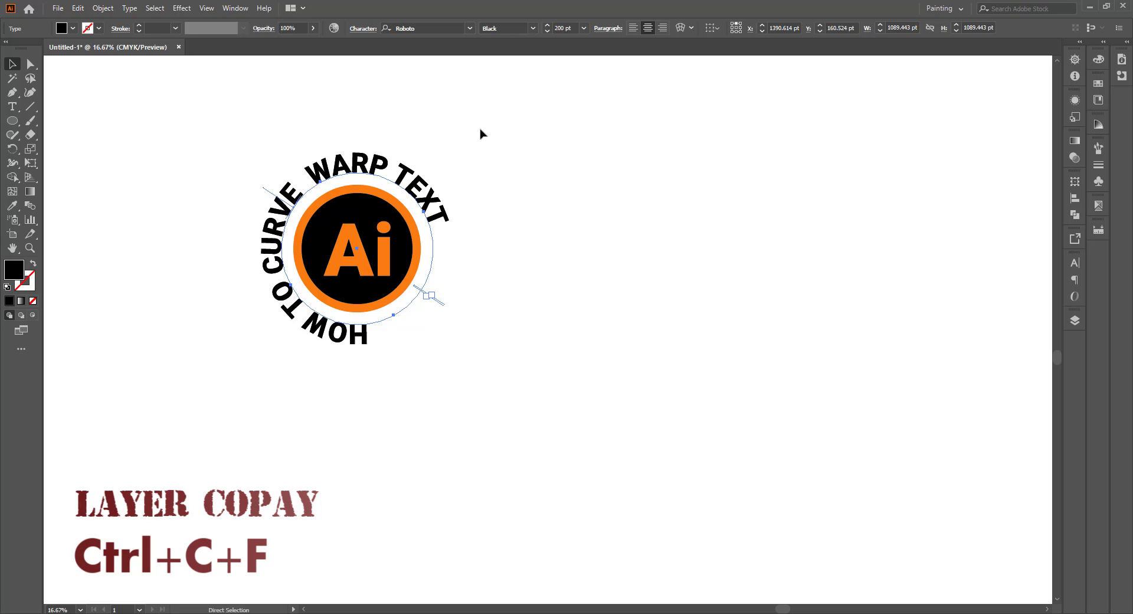
{"action": "left_click_drag", "start_coordinate": [429, 191], "coordinate": [536, 182]}
{"action": "key", "text": "ctrl+z"}
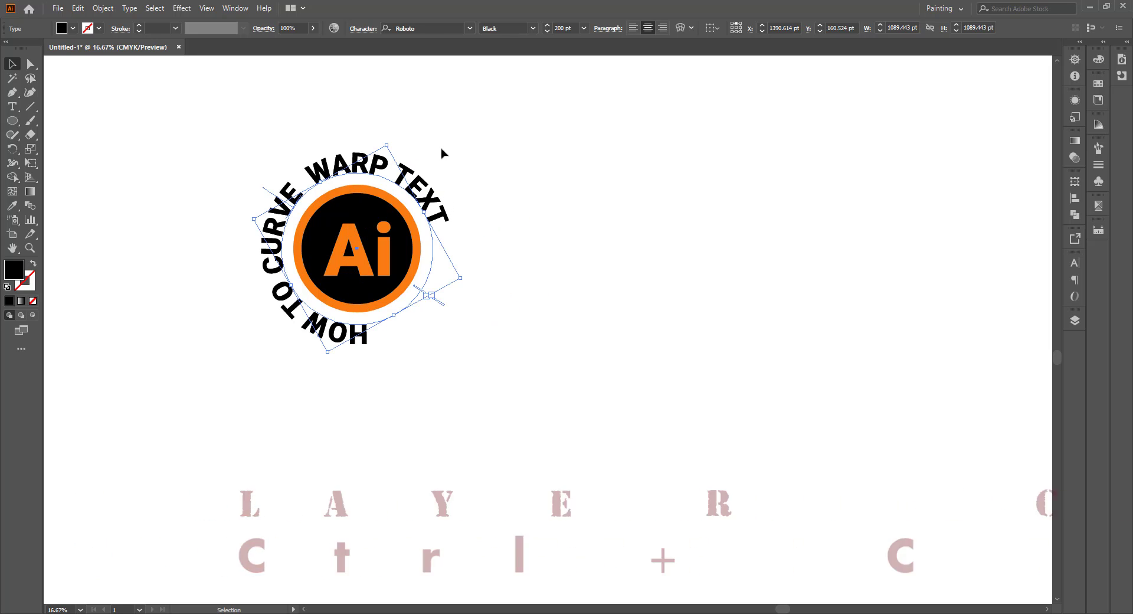
{"action": "left_click_drag", "start_coordinate": [386, 140], "coordinate": [308, 295]}
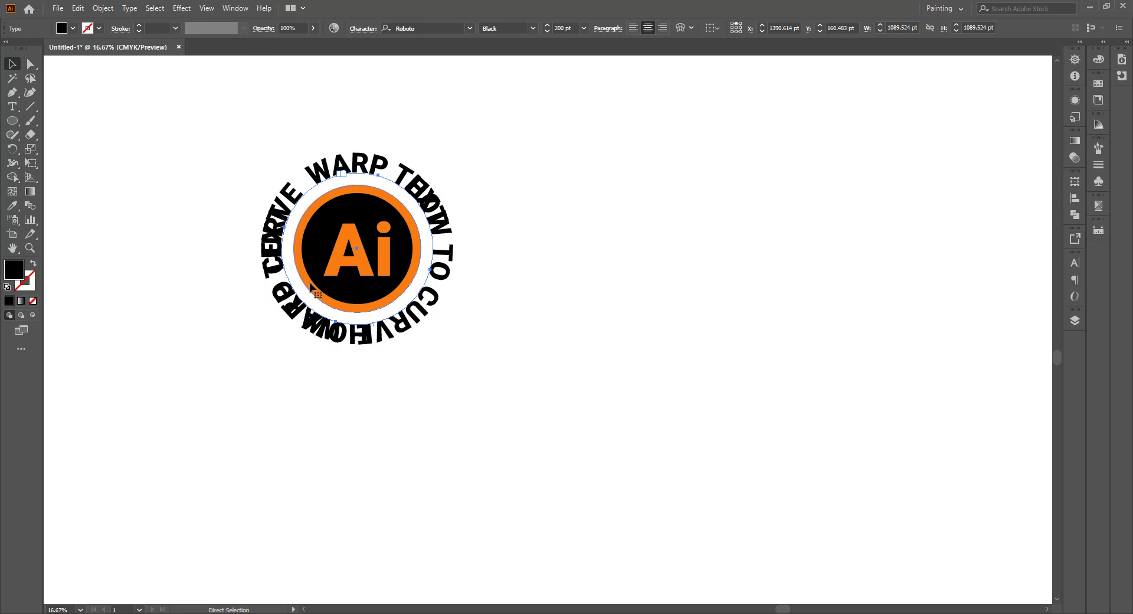
{"action": "key", "text": "Delete"}
- Hide one copy of the circular text and delete the words "HOW TO CURVE" from the remaining copy
{"action": "key", "text": "t"}
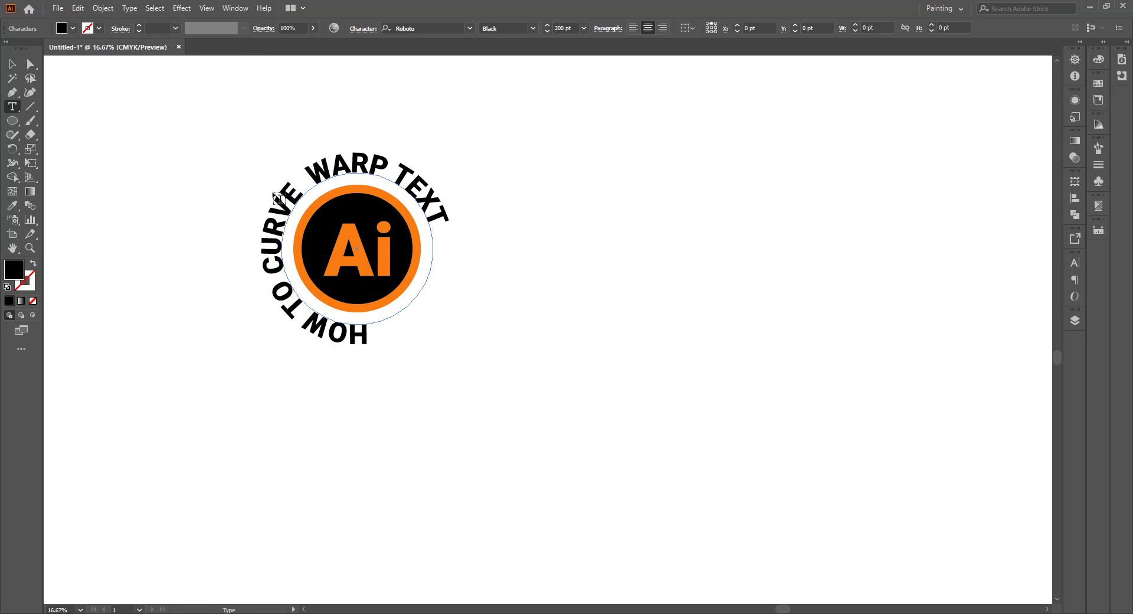
{"action": "left_click", "coordinate": [278, 214]}
{"action": "left_click", "coordinate": [12, 63]}
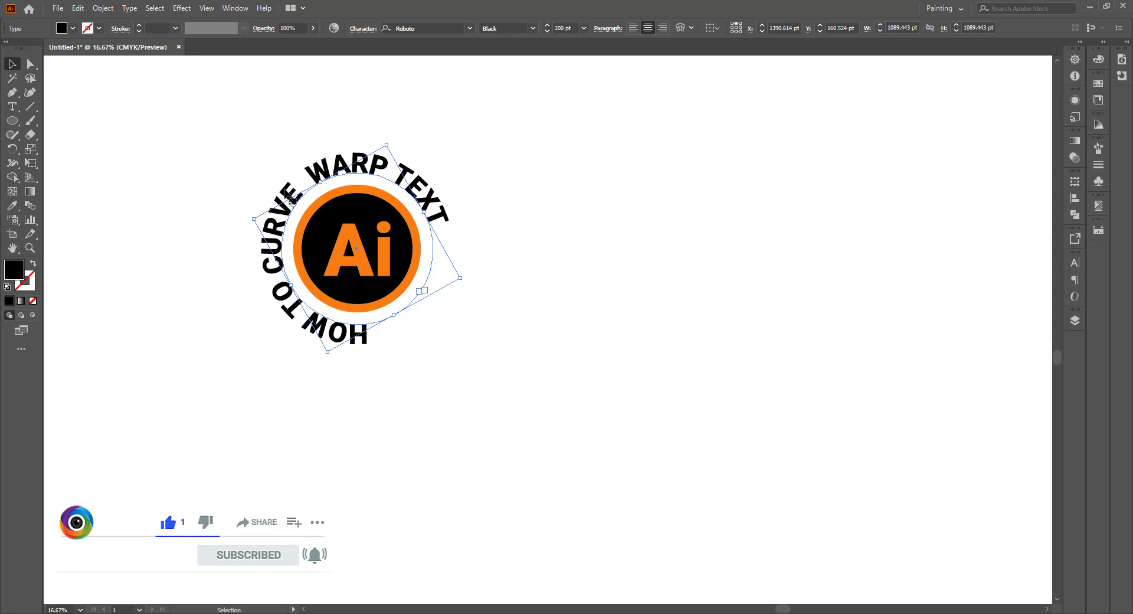
{"action": "double_click", "coordinate": [290, 194]}
{"action": "left_click_drag", "start_coordinate": [295, 179], "coordinate": [405, 386]}
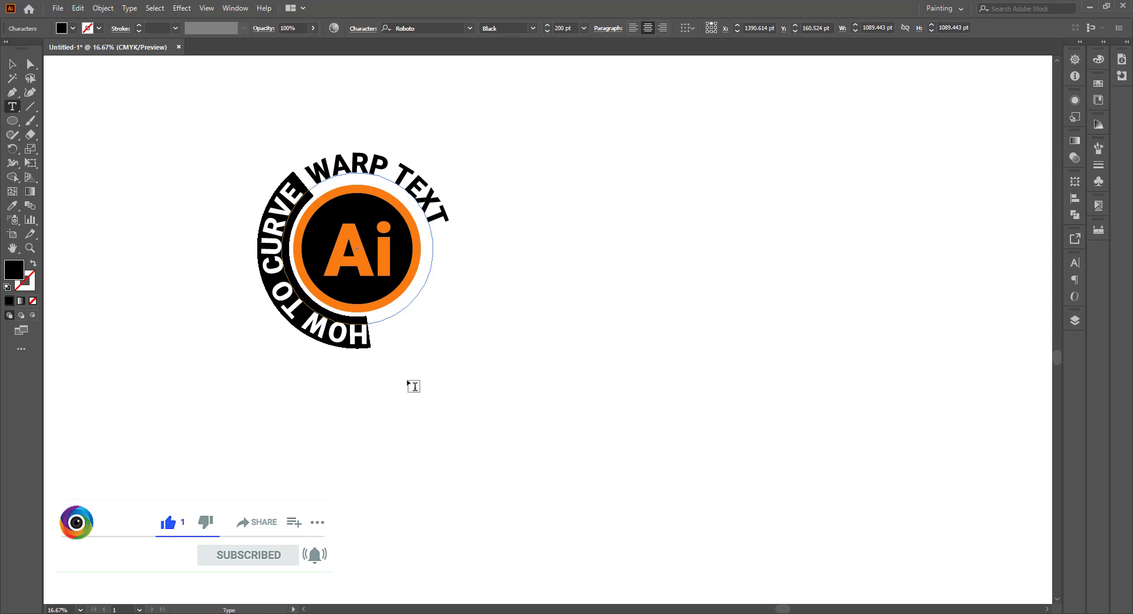
{"action": "key", "text": "BackSpace"}
{"action": "key", "text": "Escape"}
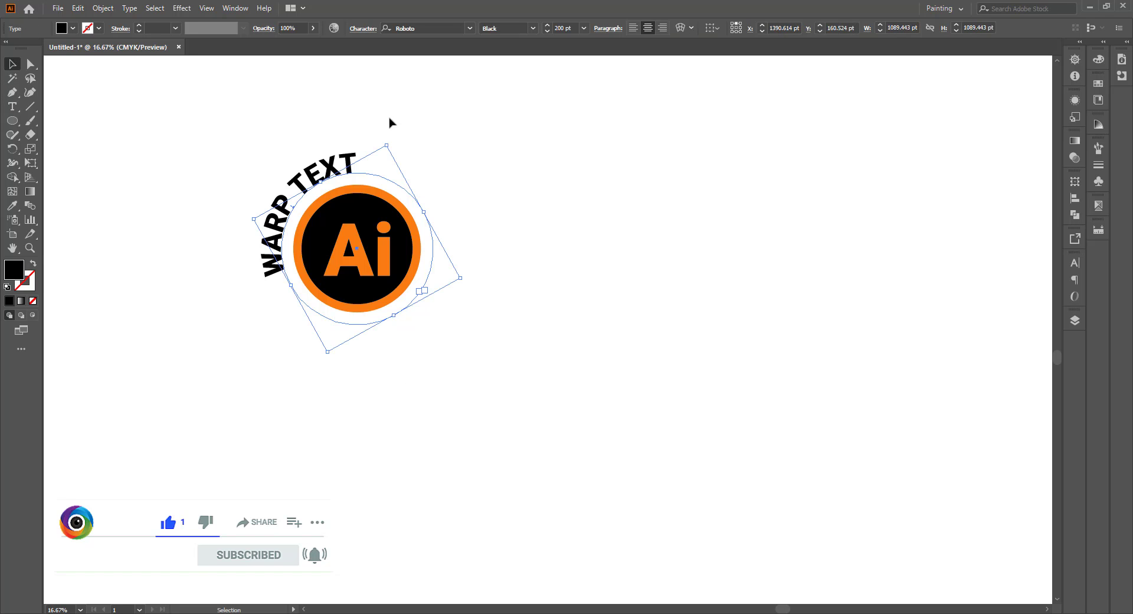
- Rotate the "WARP TEXT" circular text clockwise so it arcs over the badge's upper edge
{"action": "left_click_drag", "start_coordinate": [381, 143], "coordinate": [516, 246]}
{"action": "left_click", "coordinate": [384, 188]}
{"action": "scroll", "coordinate": [357, 166], "scroll_direction": "up", "scroll_amount": 1}
{"action": "left_click", "coordinate": [416, 173]}
{"action": "left_click", "coordinate": [566, 250]}
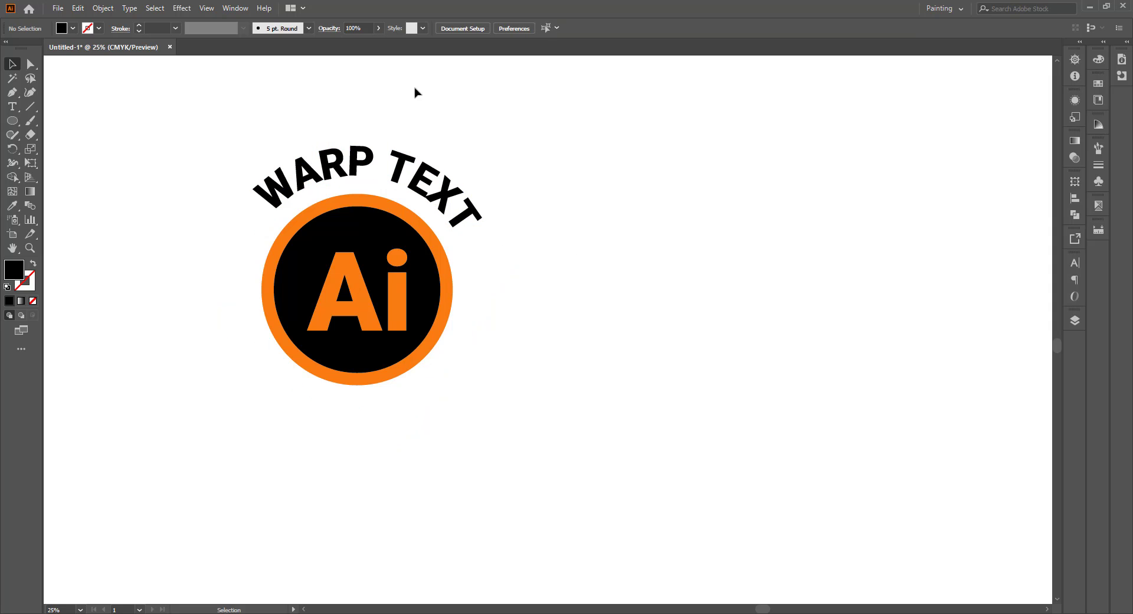
{"action": "left_click", "coordinate": [449, 179]}
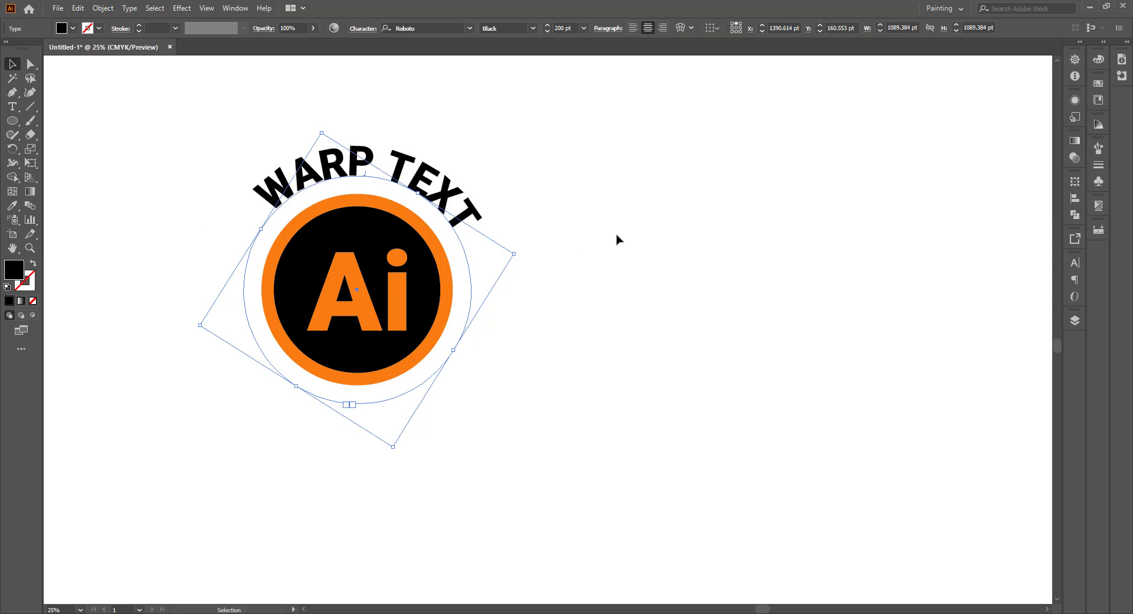
{"action": "left_click", "coordinate": [617, 239]}
- Show the hidden full circular text and rotate it clockwise until "HOW" starts right after "WARP TEXT"
{"action": "key", "text": "ctrl+alt+3"}
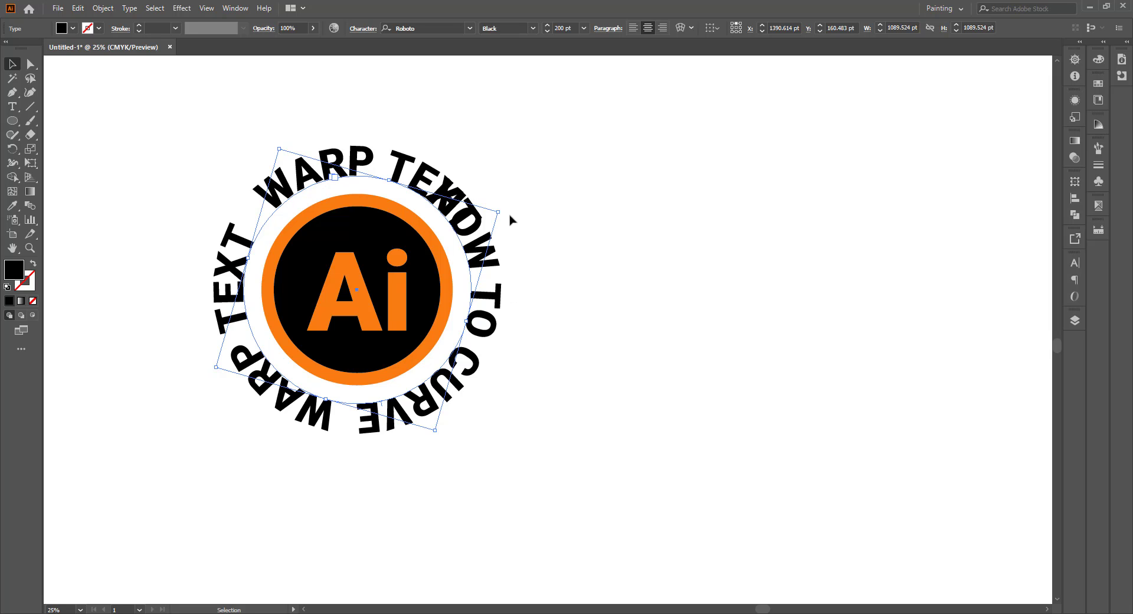
{"action": "left_click_drag", "start_coordinate": [505, 221], "coordinate": [518, 280]}
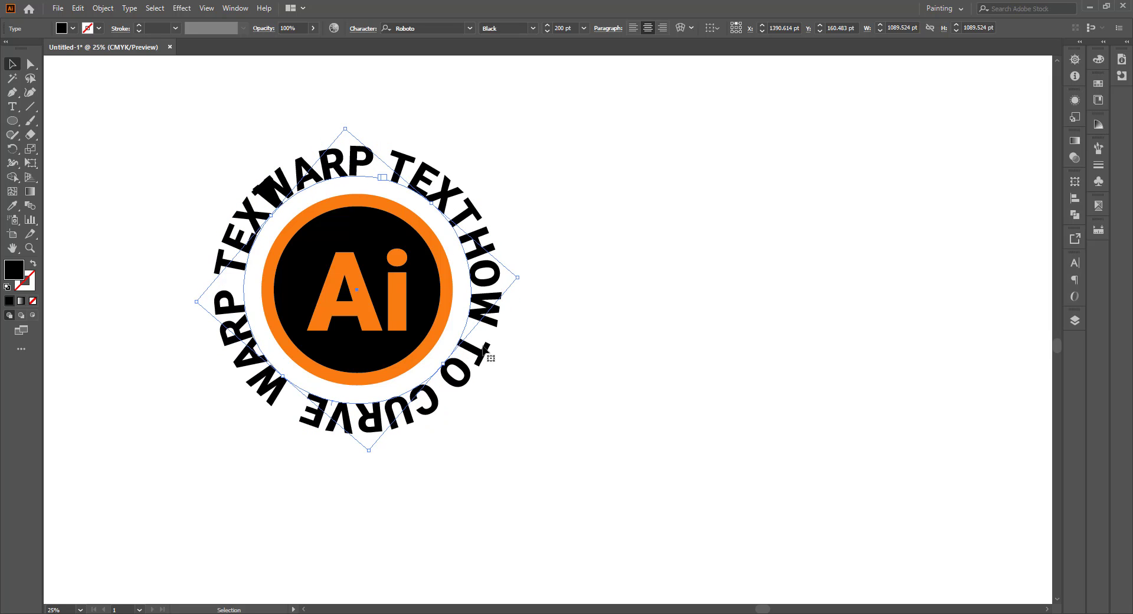
{"action": "left_click_drag", "start_coordinate": [498, 362], "coordinate": [629, 423]}
{"action": "key", "text": "ctrl+z"}
- Enlarge the full circular text from its centre to about 1407 pt across so it encircles "WARP TEXT"
{"action": "left_click_drag", "start_coordinate": [519, 275], "coordinate": [714, 293]}
{"action": "scroll", "coordinate": [734, 373], "scroll_direction": "down", "scroll_amount": 1}
{"action": "left_click", "coordinate": [697, 245]}
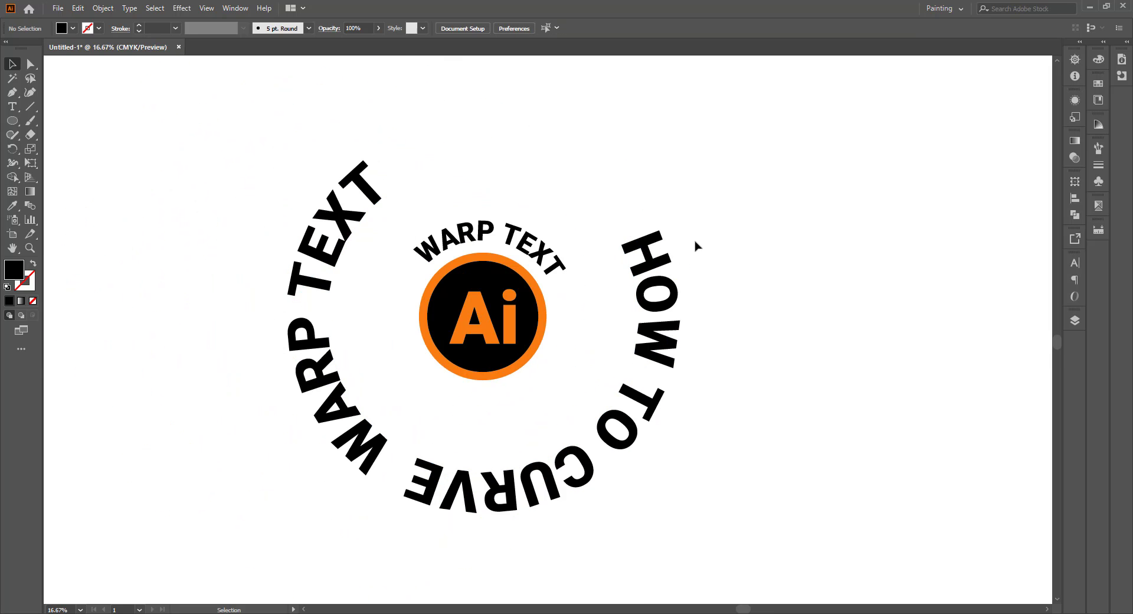
{"action": "left_click_drag", "start_coordinate": [705, 217], "coordinate": [645, 254]}
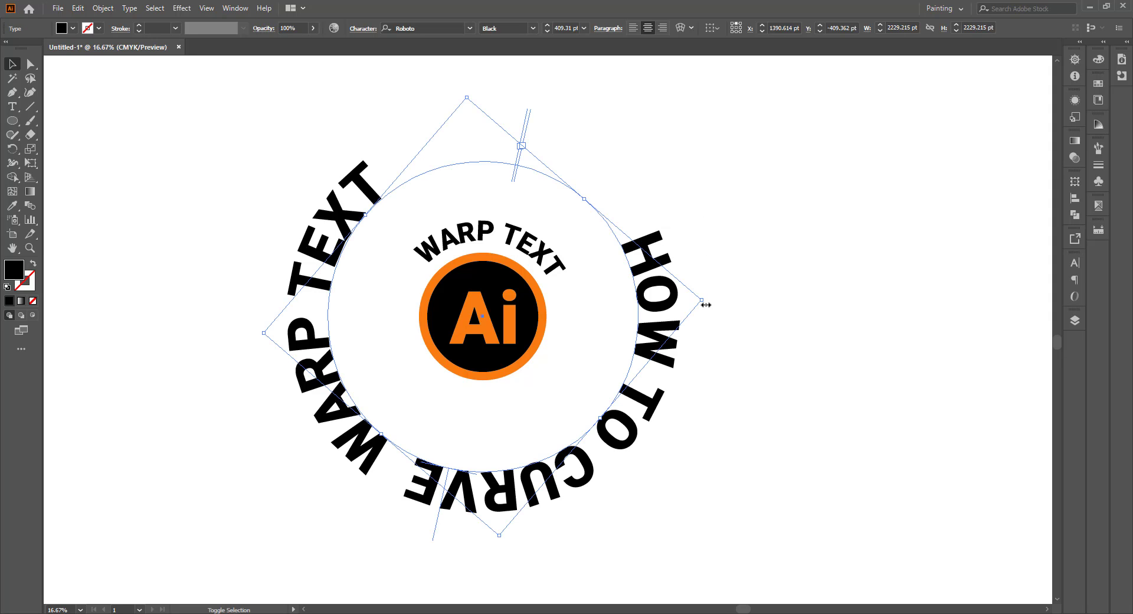
{"action": "left_click_drag", "start_coordinate": [697, 304], "coordinate": [632, 293]}
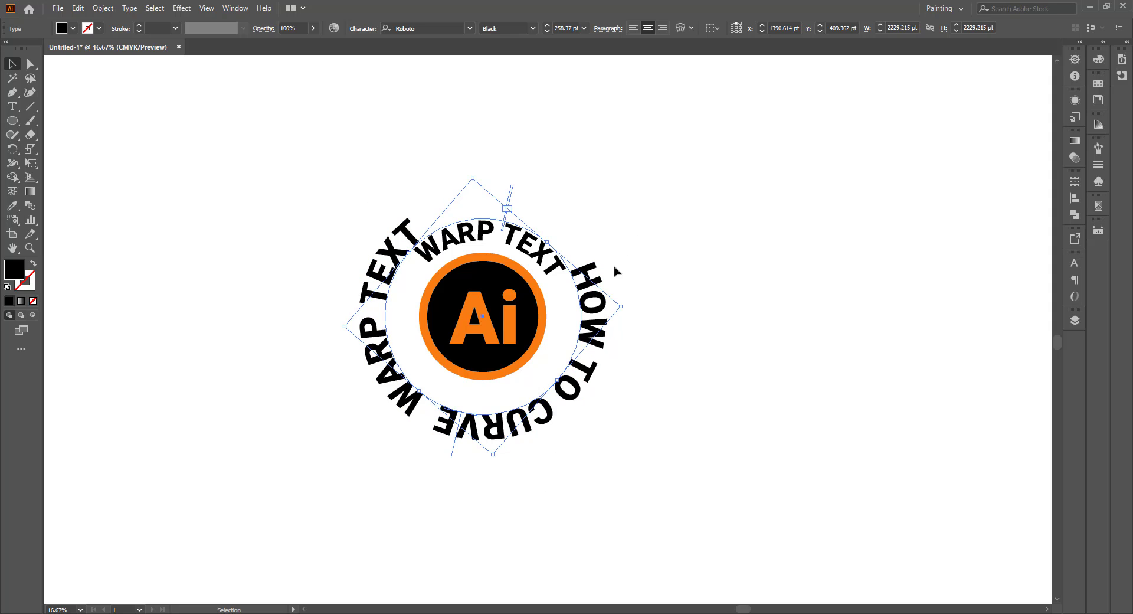
{"action": "key", "text": "ctrl+plus"}
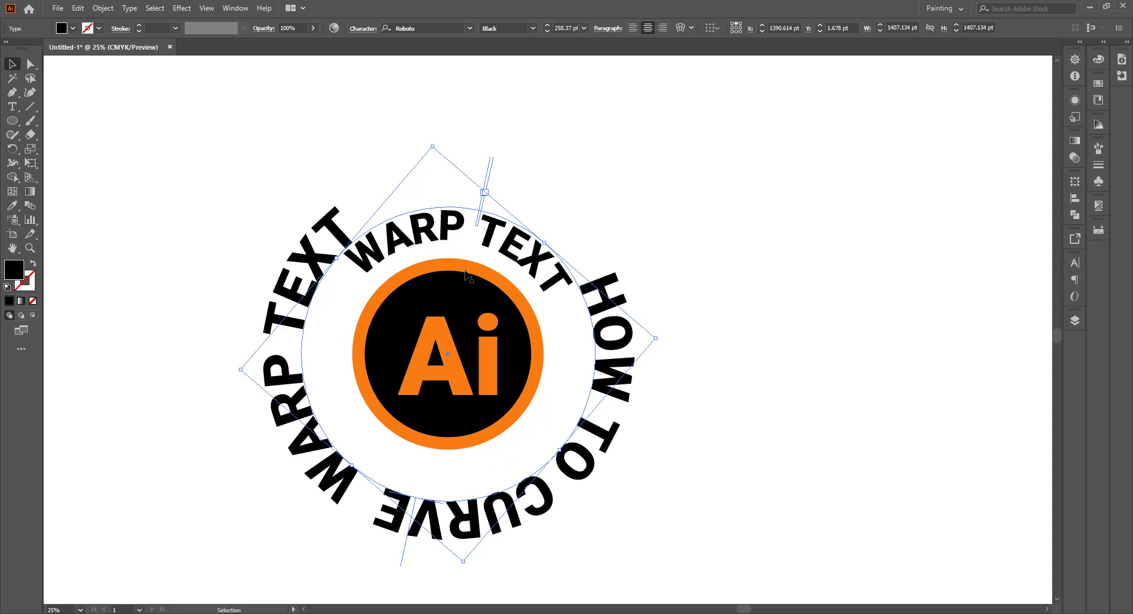
{"action": "left_click", "coordinate": [696, 342]}
- Delete the words "WARP TEXT" from the outer circular text and rotate the remaining "HOW TO CURVE" slightly counterclockwise
{"action": "double_click", "coordinate": [360, 495]}
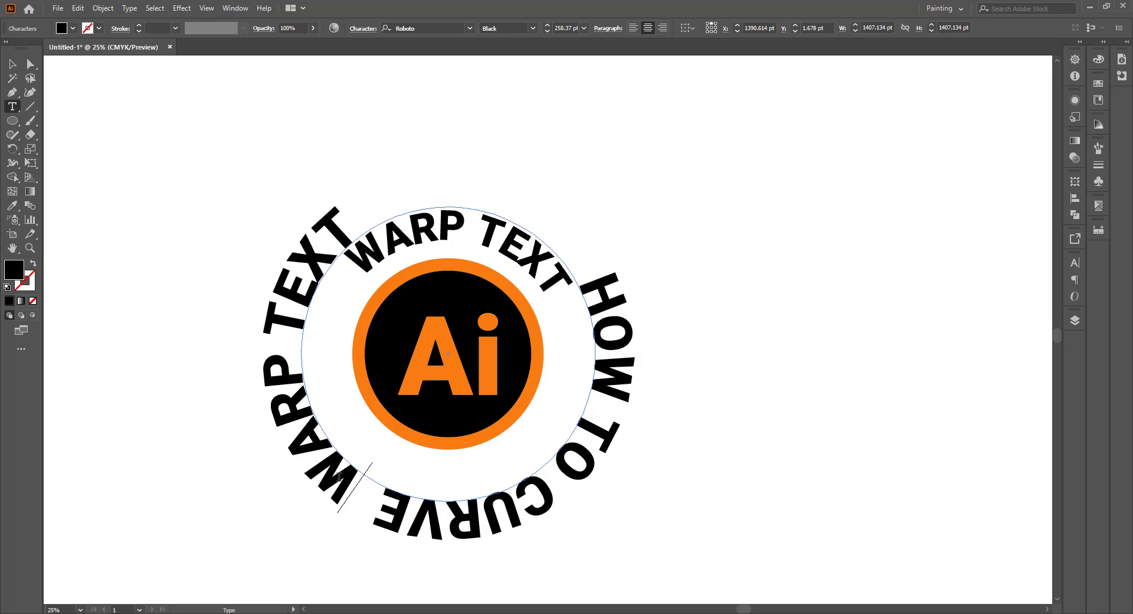
{"action": "left_click_drag", "start_coordinate": [353, 485], "coordinate": [324, 177]}
{"action": "key", "text": "BackSpace"}
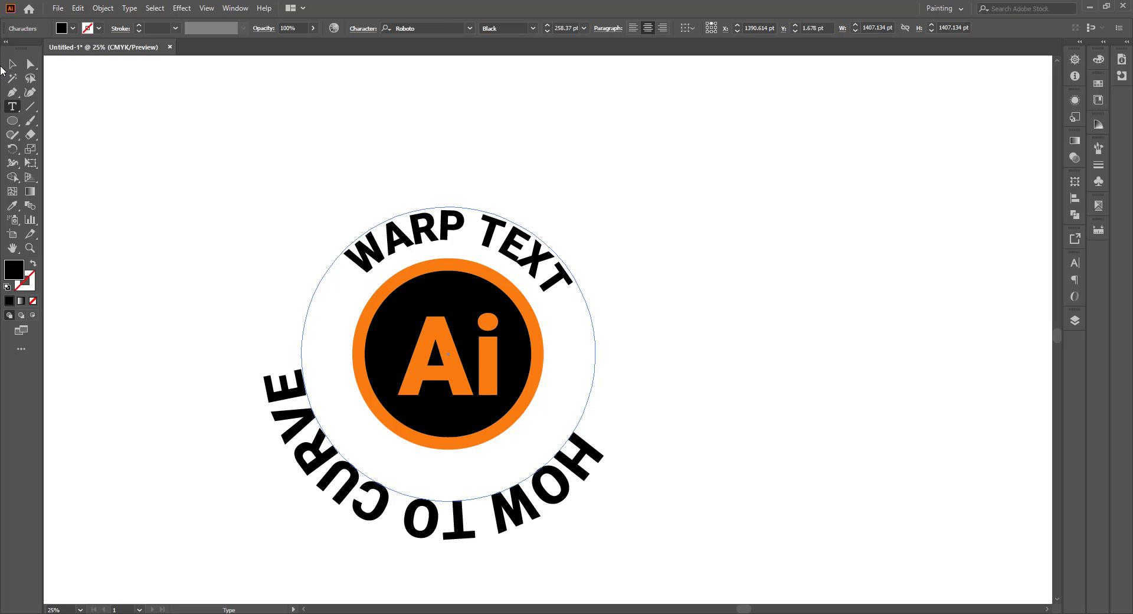
{"action": "left_click", "coordinate": [12, 64]}
{"action": "left_click", "coordinate": [773, 524]}
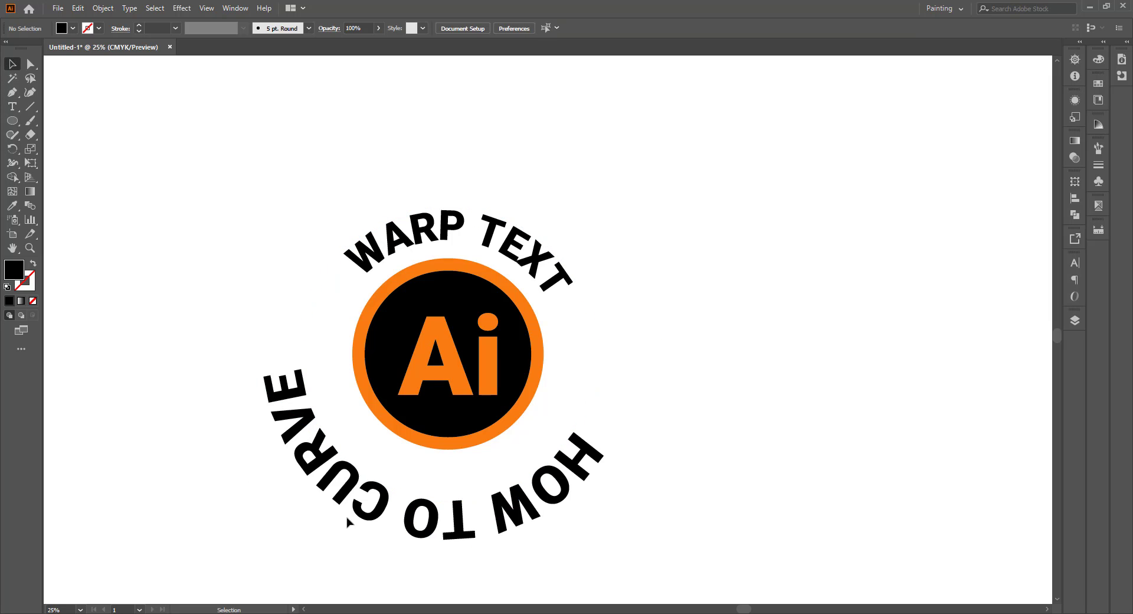
{"action": "left_click", "coordinate": [553, 497]}
{"action": "left_click_drag", "start_coordinate": [660, 331], "coordinate": [664, 324]}
- Flip the whole "HOW TO CURVE" text in Type on a Path Options with Preview on, keeping Rainbow effect, Baseline alignment and Auto spacing
{"action": "double_click", "coordinate": [478, 497]}
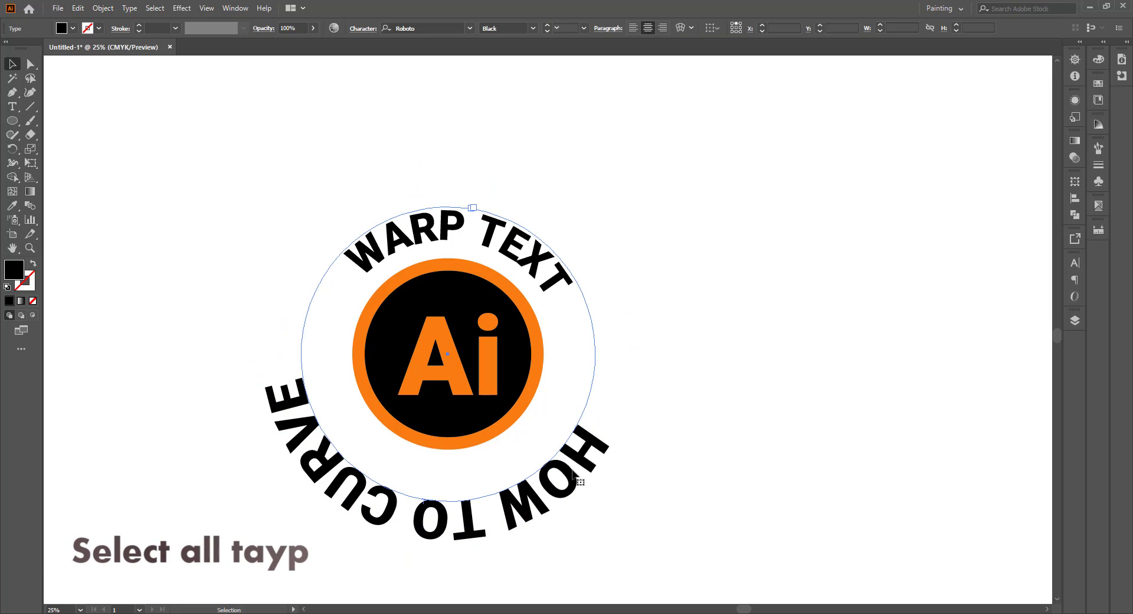
{"action": "key", "text": "ctrl+a"}
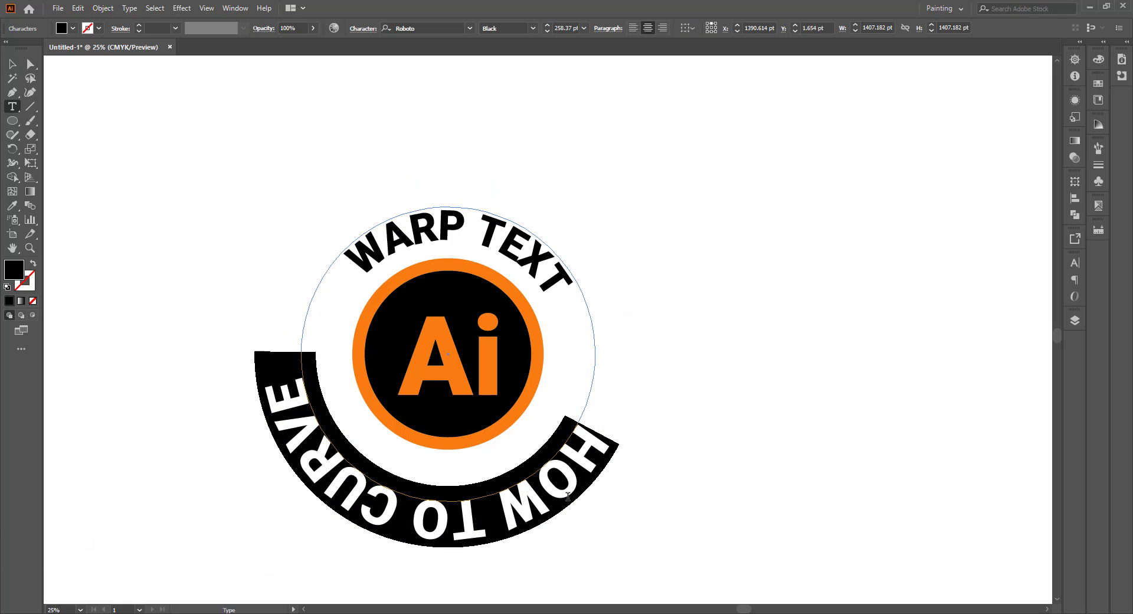
{"action": "left_click", "coordinate": [129, 8]}
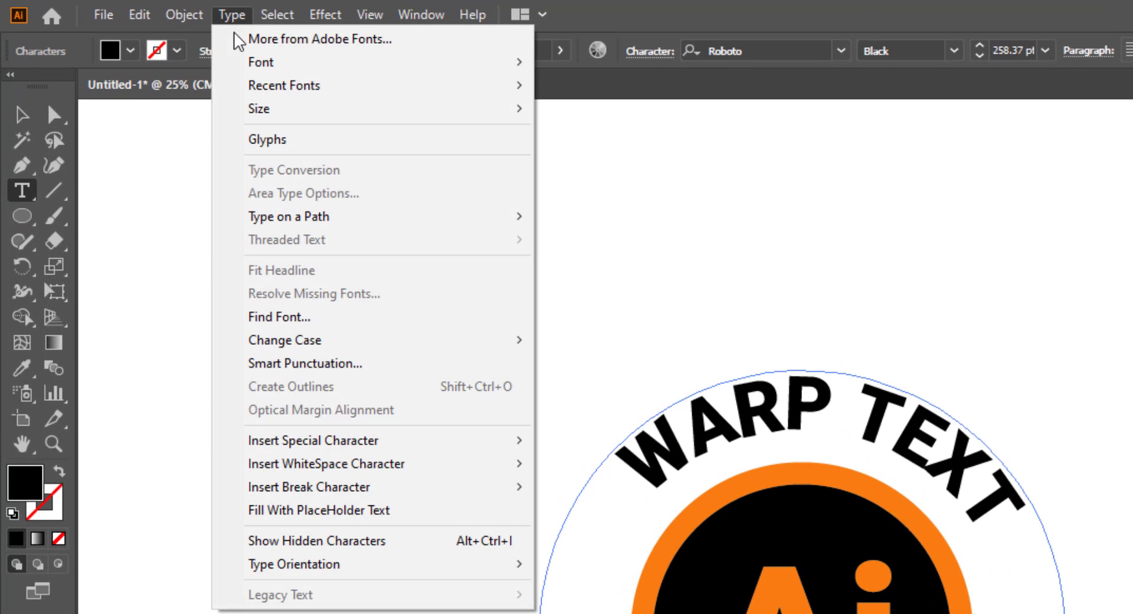
{"action": "mouse_move", "coordinate": [284, 352]}
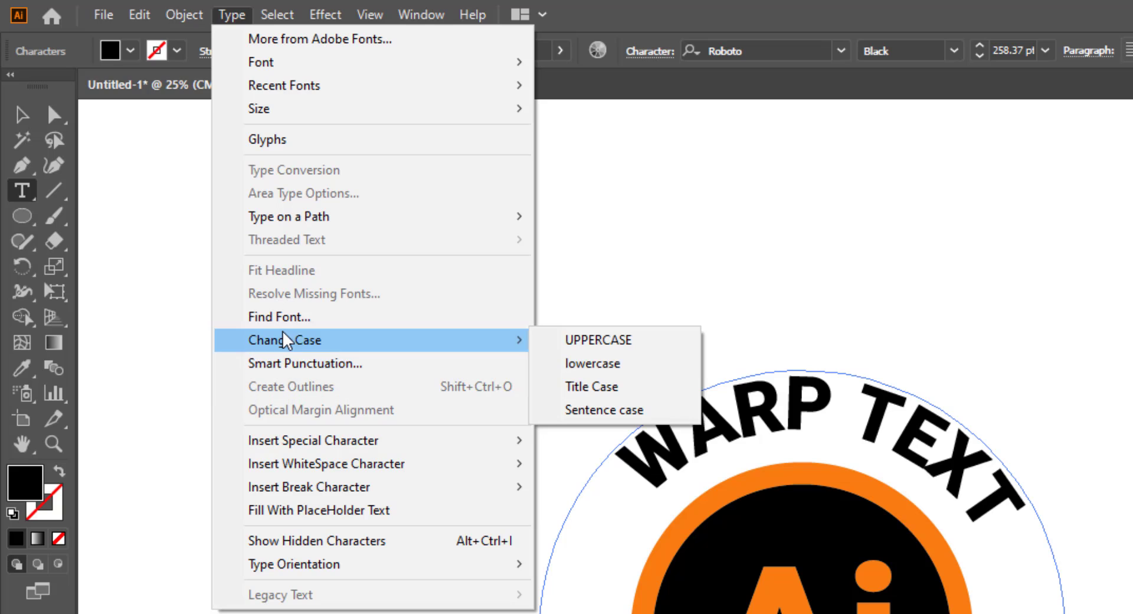
{"action": "mouse_move", "coordinate": [415, 216]}
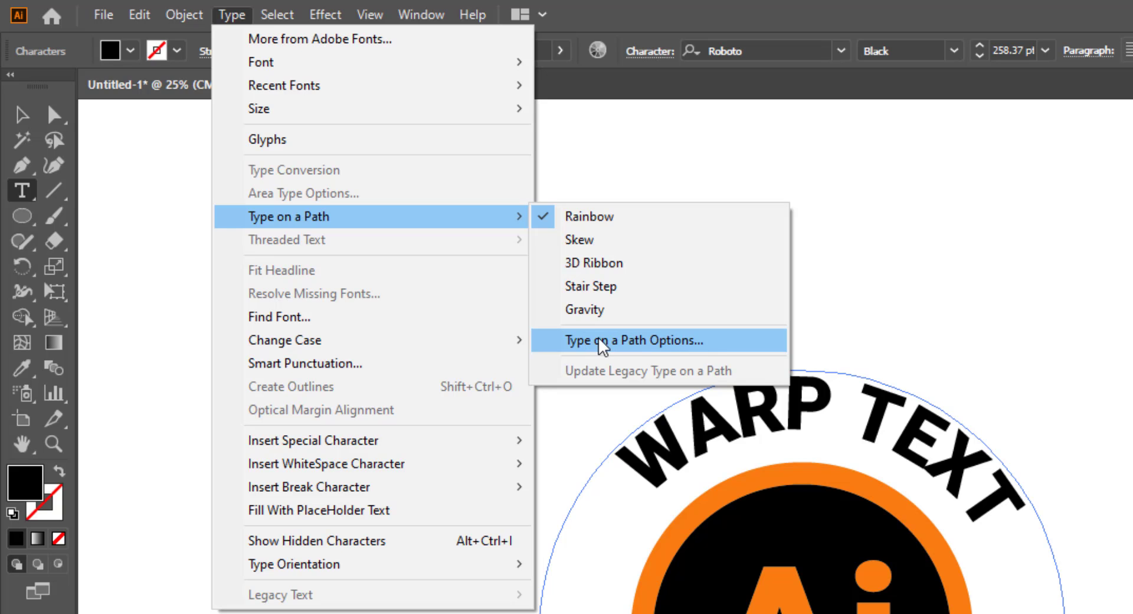
{"action": "left_click", "coordinate": [636, 340]}
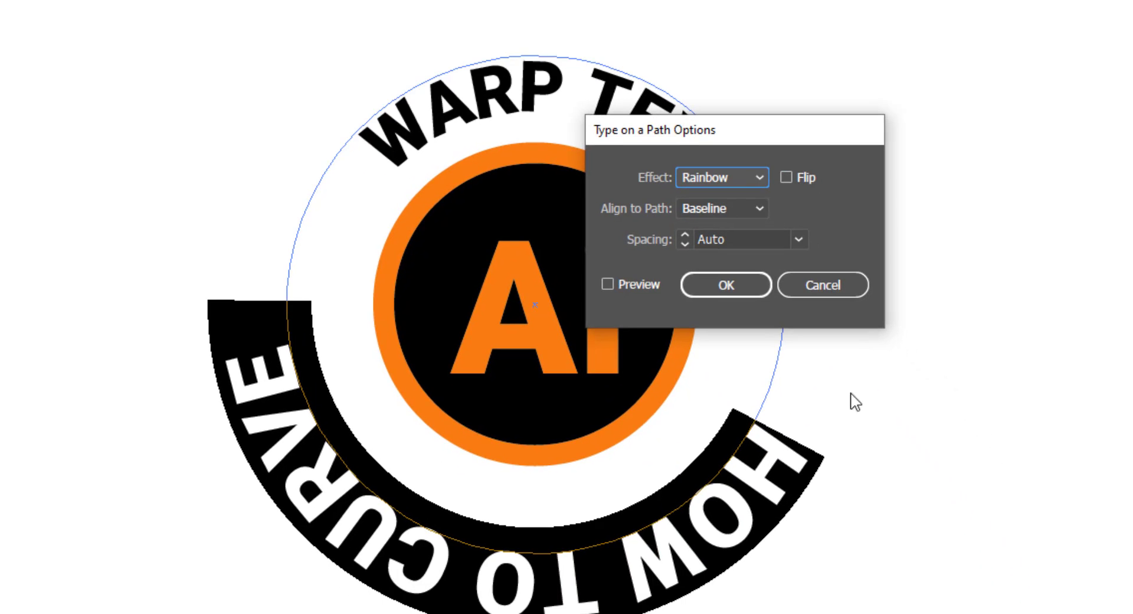
{"action": "left_click", "coordinate": [714, 175]}
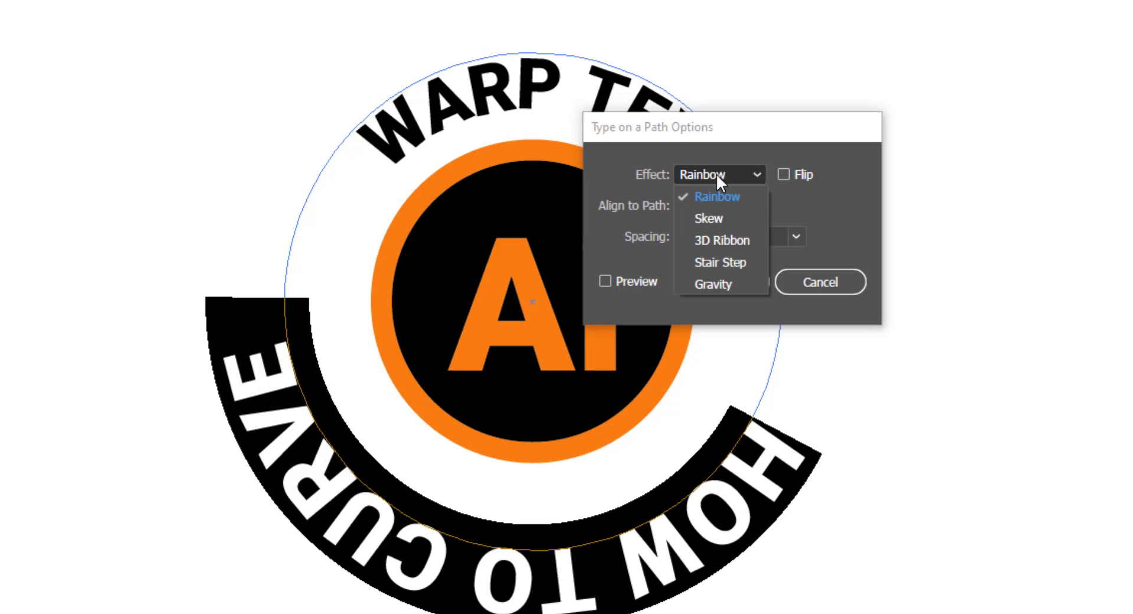
{"action": "left_click", "coordinate": [717, 173]}
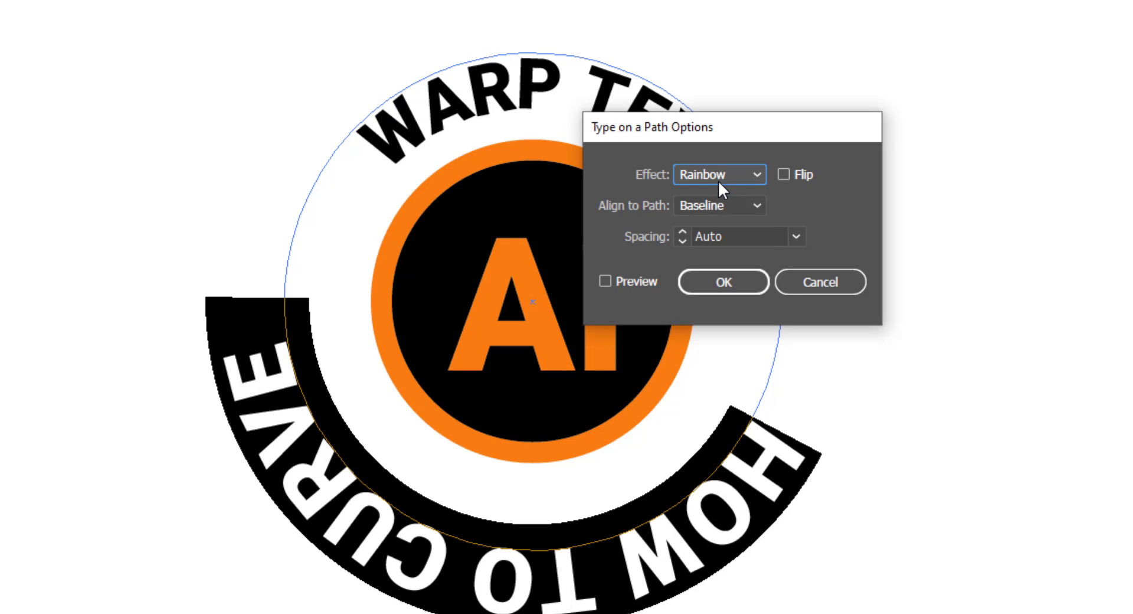
{"action": "left_click", "coordinate": [713, 207]}
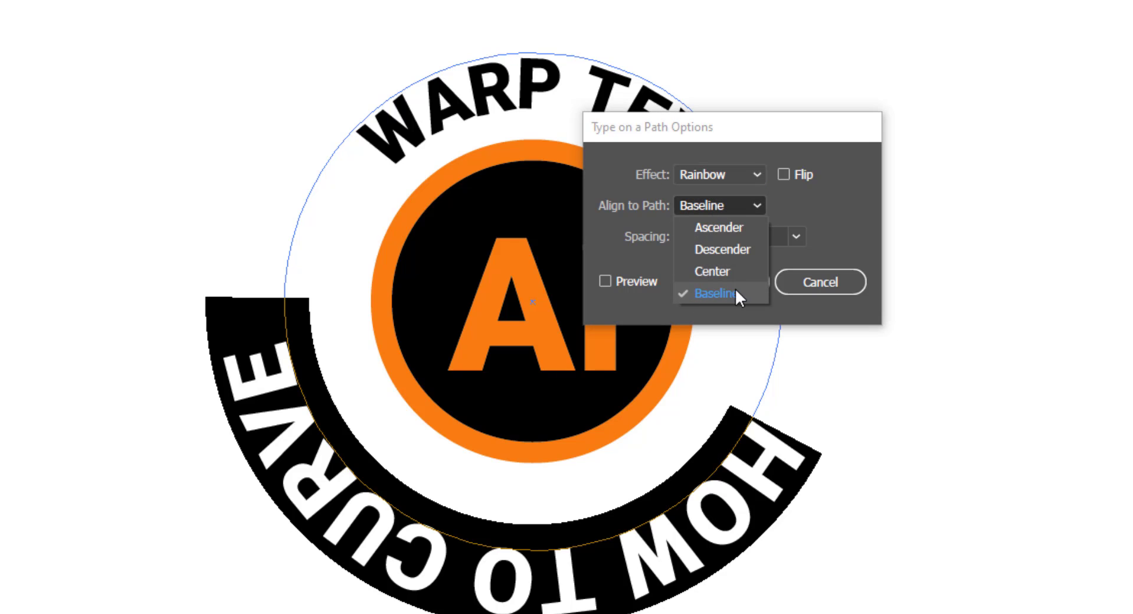
{"action": "left_click", "coordinate": [722, 204]}
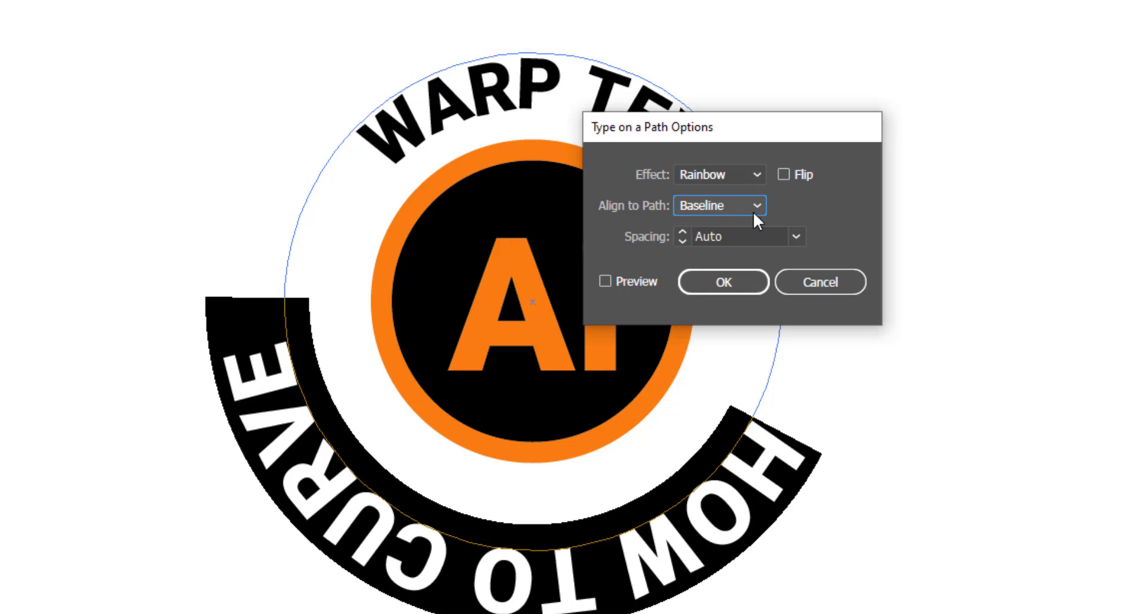
{"action": "left_click", "coordinate": [758, 235]}
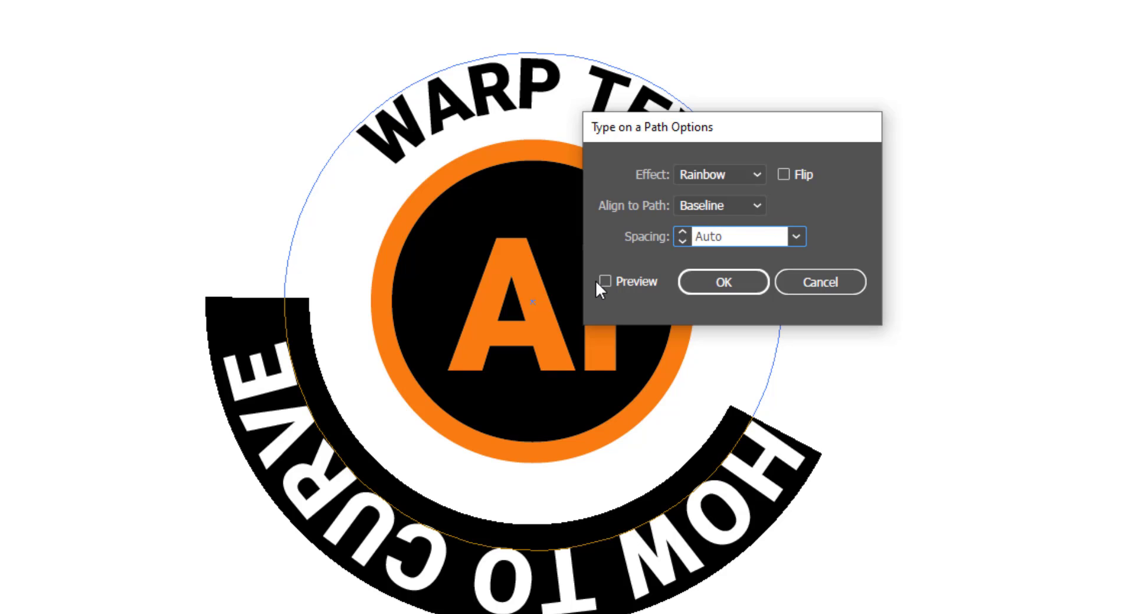
{"action": "left_click", "coordinate": [612, 281]}
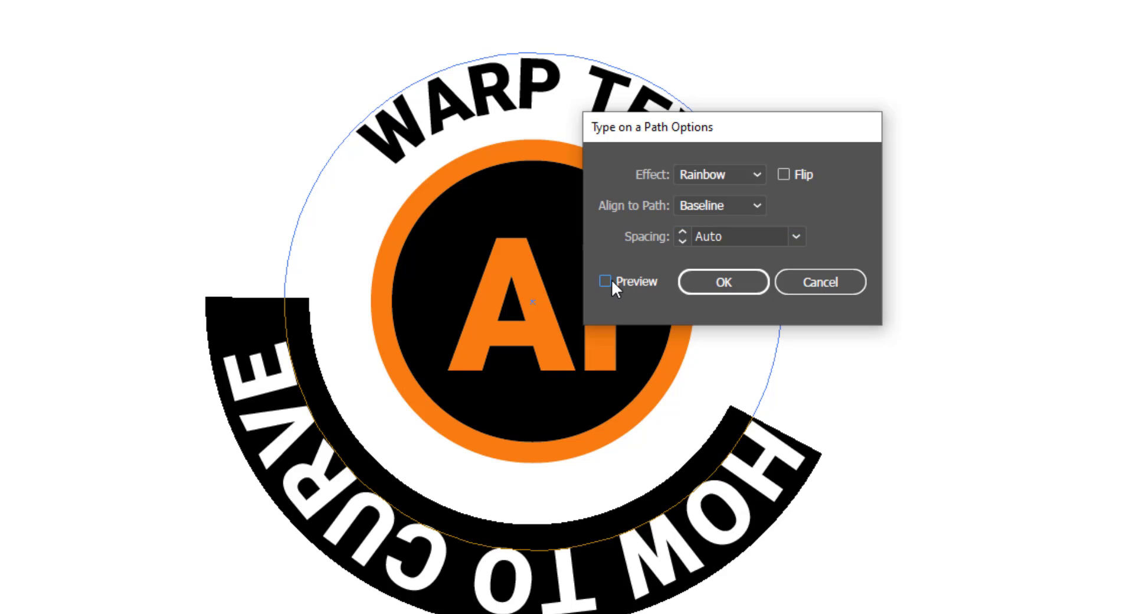
{"action": "left_click", "coordinate": [784, 174]}
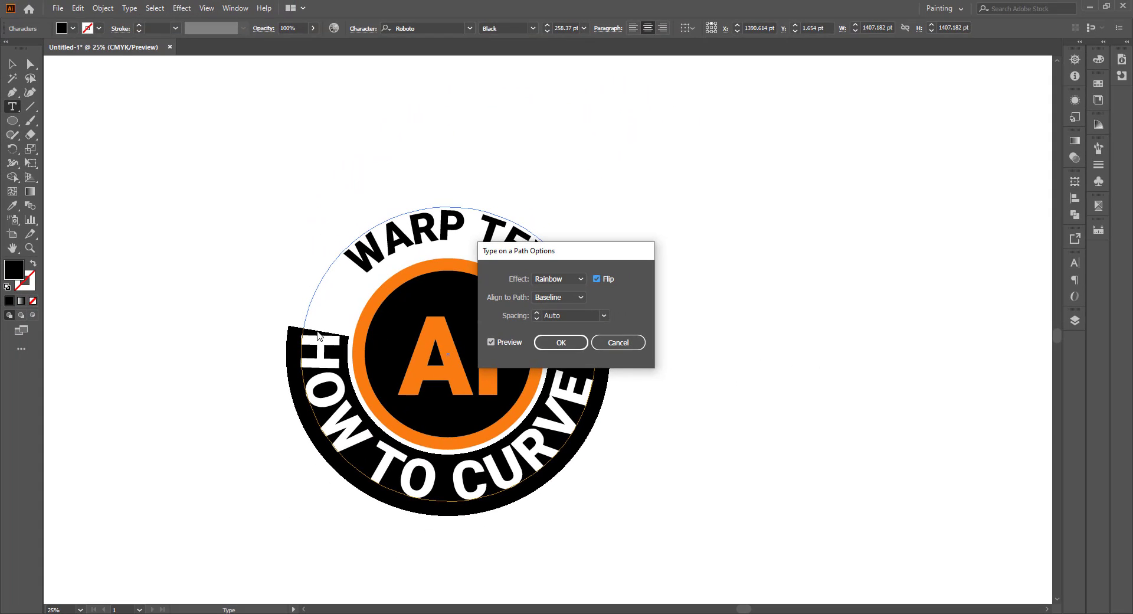
{"action": "left_click", "coordinate": [579, 345]}
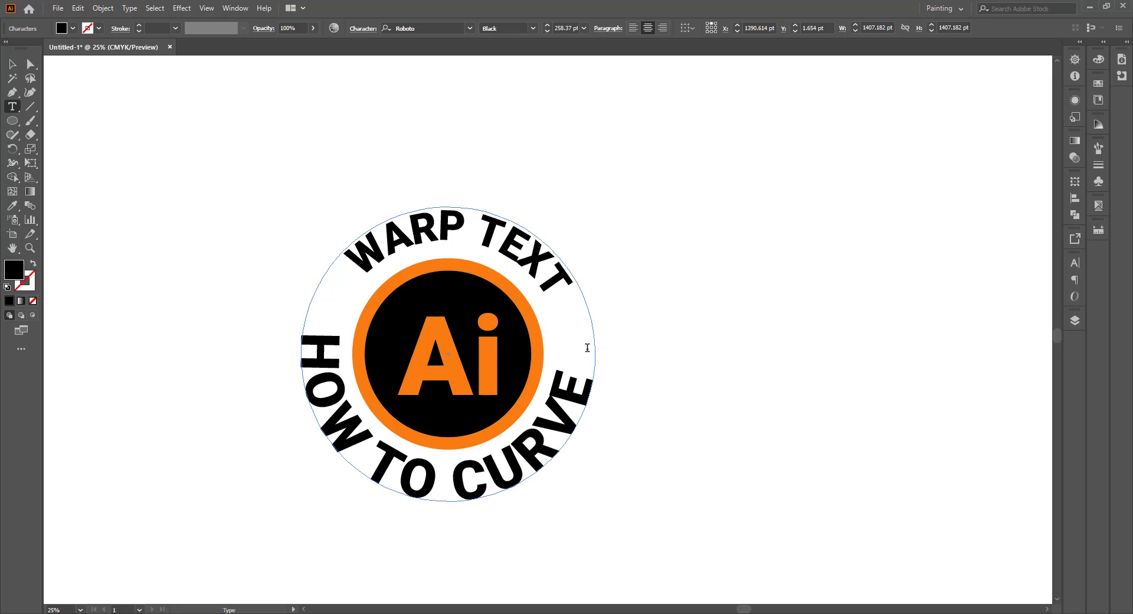
- Match the "HOW TO CURVE" text formatting to "WARP TEXT" with the Eyedropper, giving it the 200 pt size
{"action": "left_click_drag", "start_coordinate": [573, 369], "coordinate": [316, 346]}
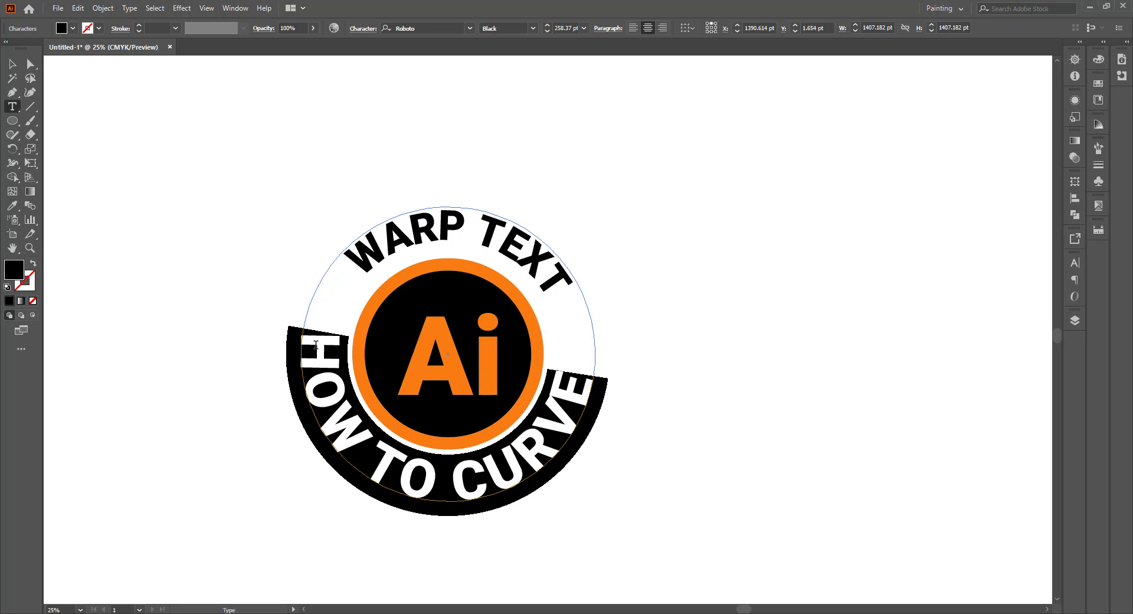
{"action": "left_click", "coordinate": [11, 207]}
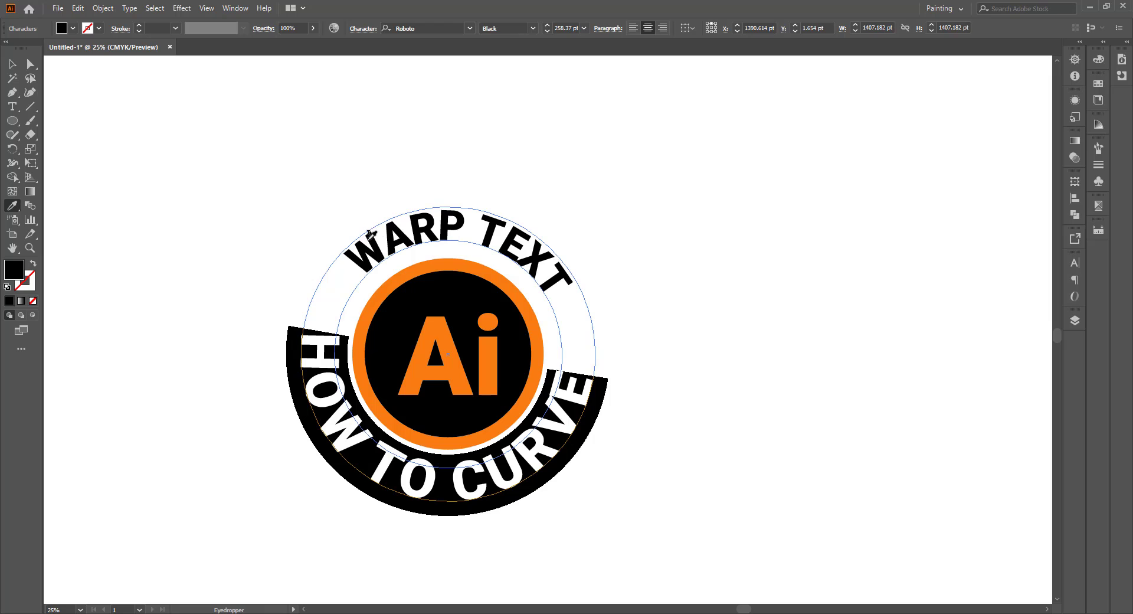
{"action": "left_click", "coordinate": [409, 239]}
{"action": "left_click", "coordinate": [12, 64]}
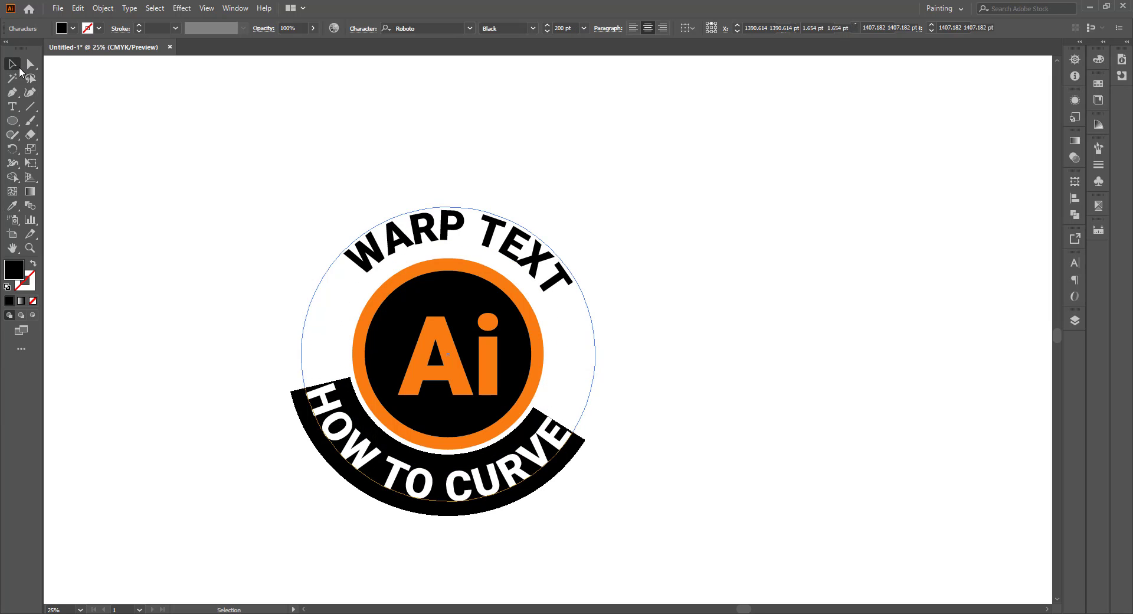
{"action": "left_click", "coordinate": [696, 384]}
- Rotate the "HOW TO CURVE" text slightly counterclockwise to centre it beneath the badge
{"action": "scroll", "coordinate": [726, 306], "scroll_direction": "down", "scroll_amount": 5}
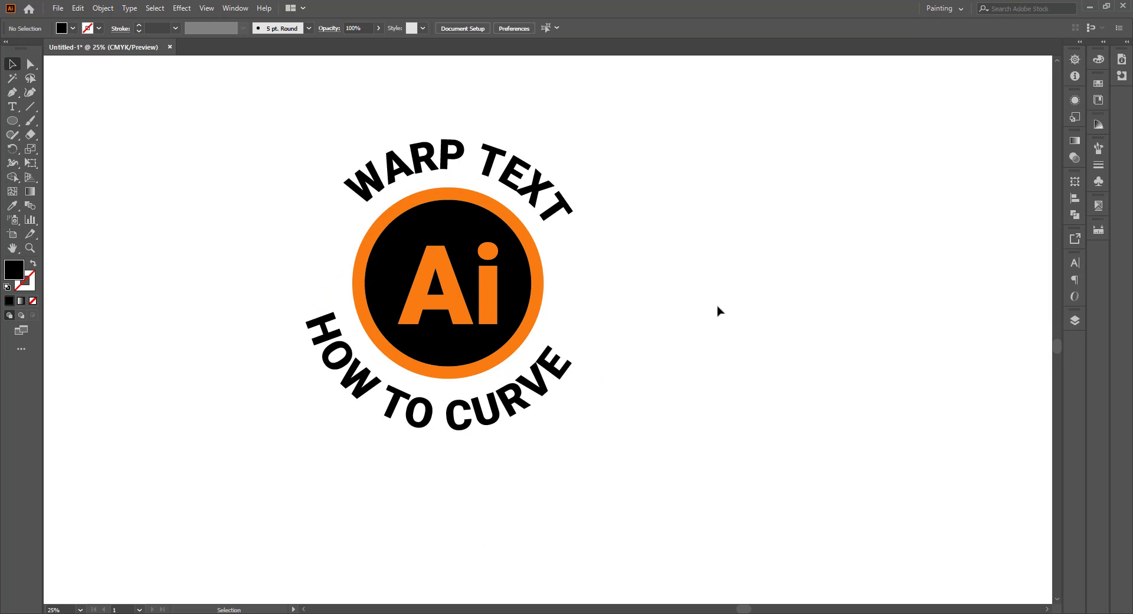
{"action": "scroll", "coordinate": [718, 311], "scroll_direction": "up", "scroll_amount": 3}
{"action": "left_click", "coordinate": [554, 404]}
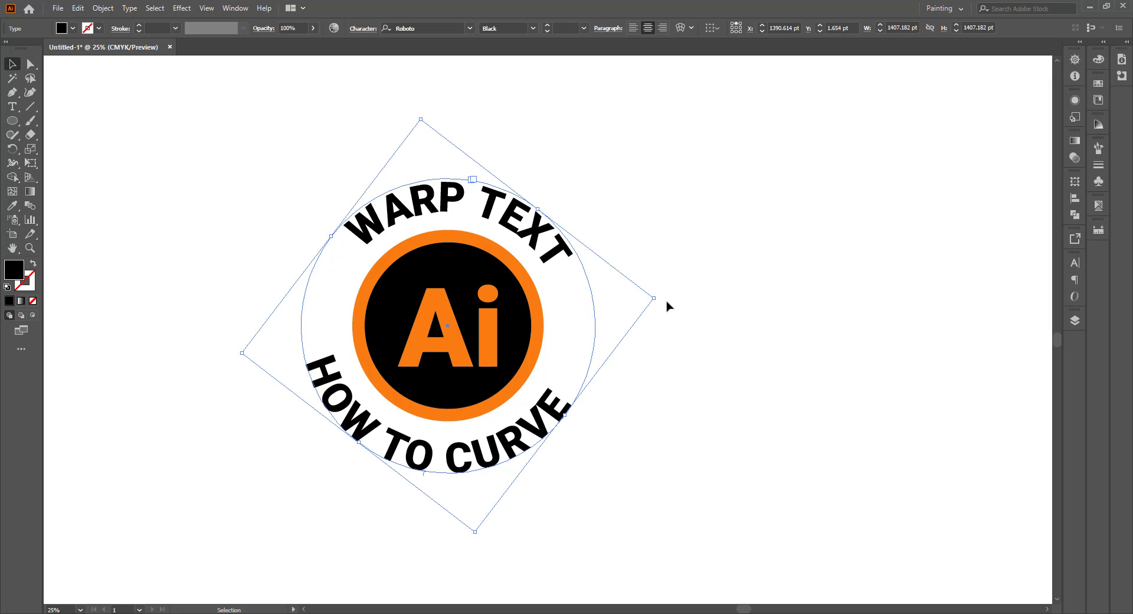
{"action": "left_click_drag", "start_coordinate": [659, 295], "coordinate": [657, 269]}
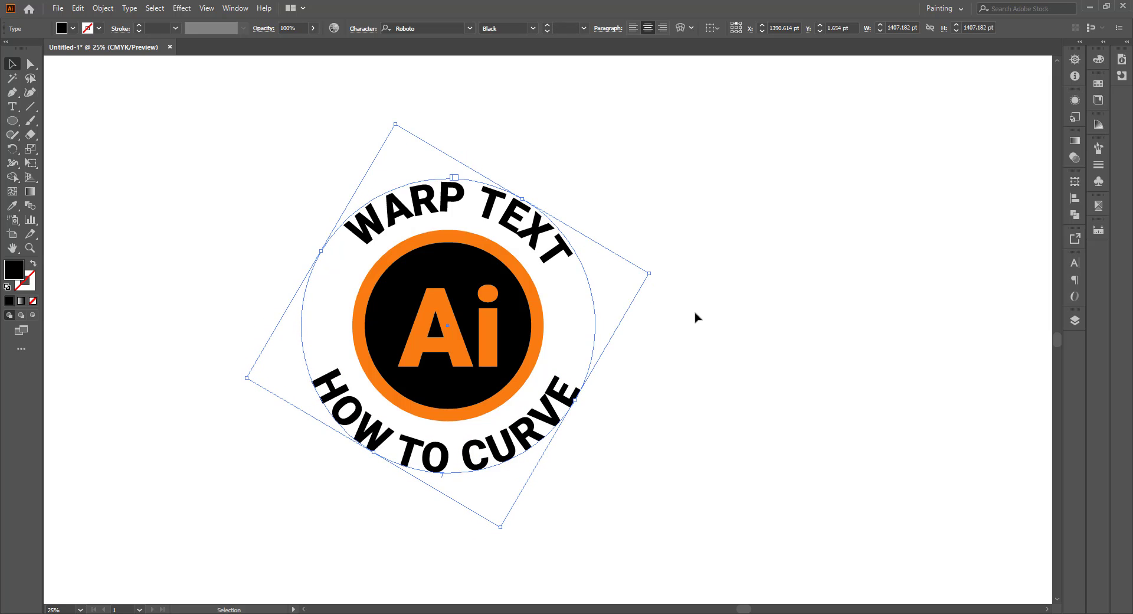
- Rotate the "HOW TO CURVE" circular text slightly counterclockwise around the badge
{"action": "left_click", "coordinate": [718, 350]}
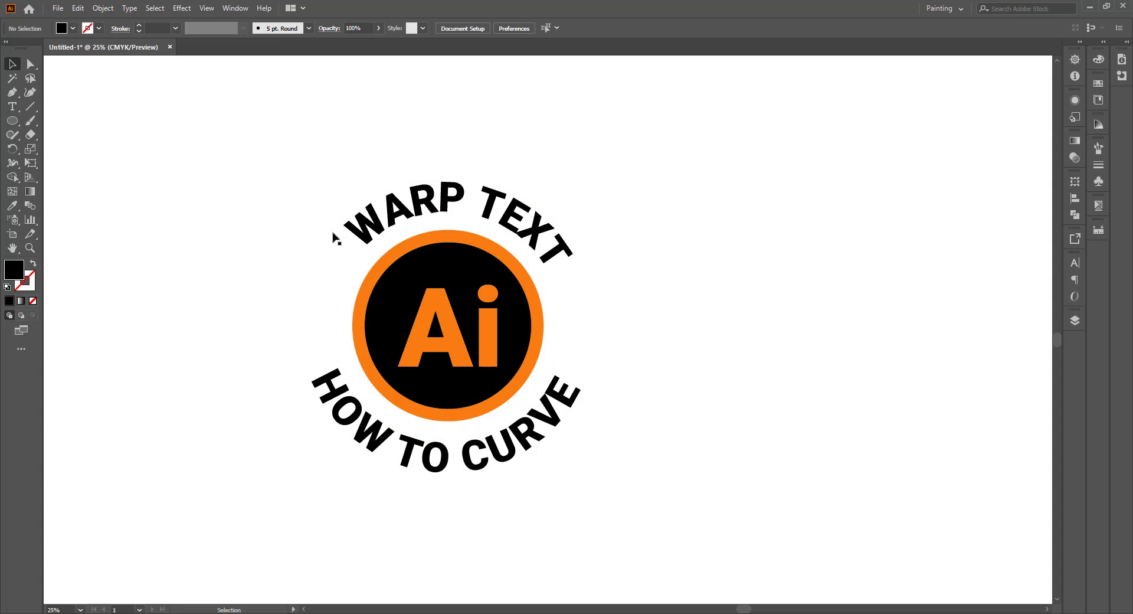
{"action": "left_click", "coordinate": [526, 435]}
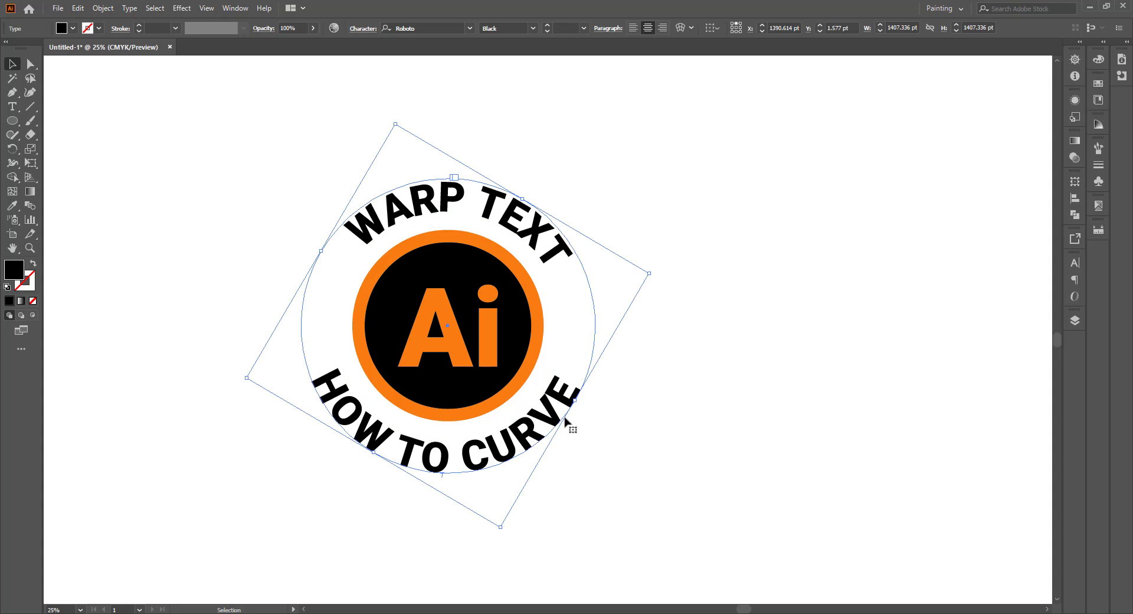
{"action": "left_click_drag", "start_coordinate": [654, 271], "coordinate": [653, 255]}
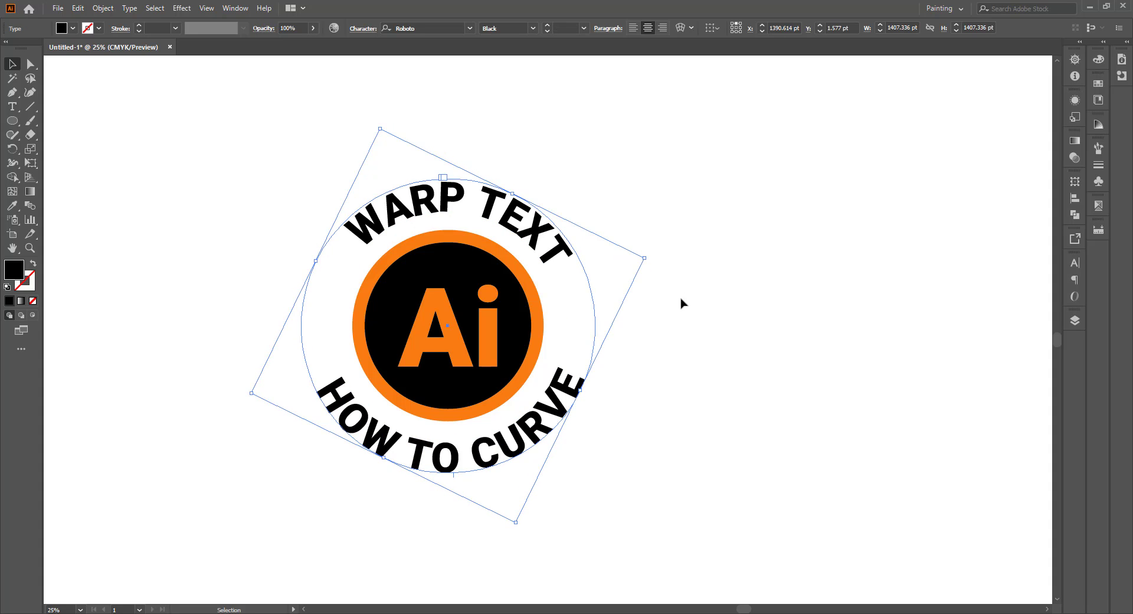
{"action": "left_click", "coordinate": [693, 337]}
- Rotate the "WARP TEXT" circular text counterclockwise and fine-tune it slightly clockwise to centre it above the badge
{"action": "left_click", "coordinate": [361, 231]}
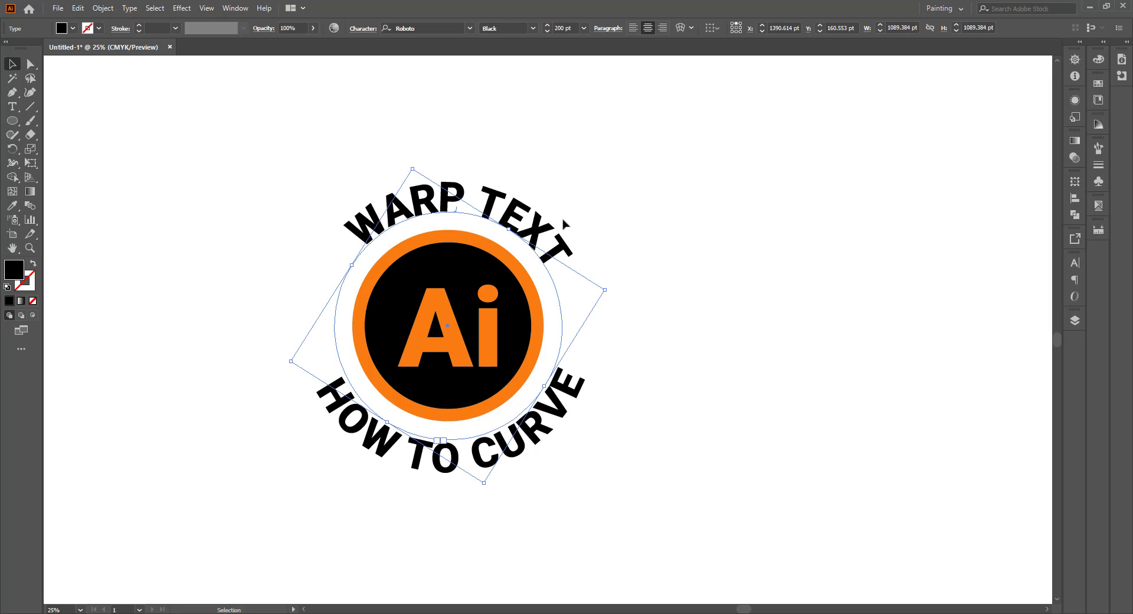
{"action": "left_click_drag", "start_coordinate": [611, 285], "coordinate": [603, 260]}
{"action": "left_click", "coordinate": [615, 316]}
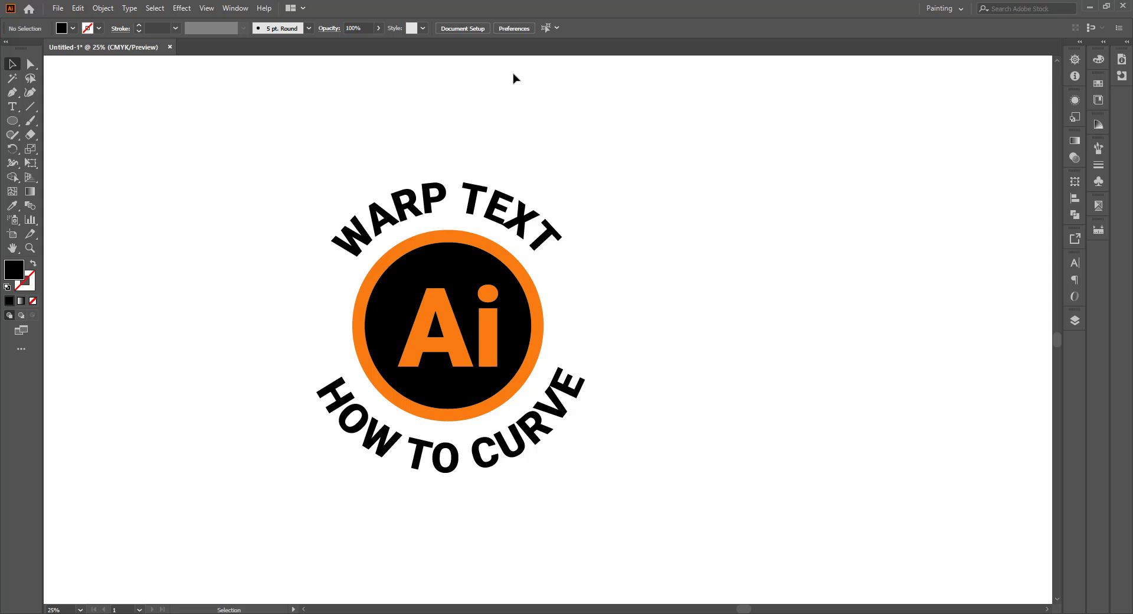
{"action": "left_click", "coordinate": [425, 223]}
{"action": "scroll", "coordinate": [425, 223], "scroll_direction": "up", "scroll_amount": 1}
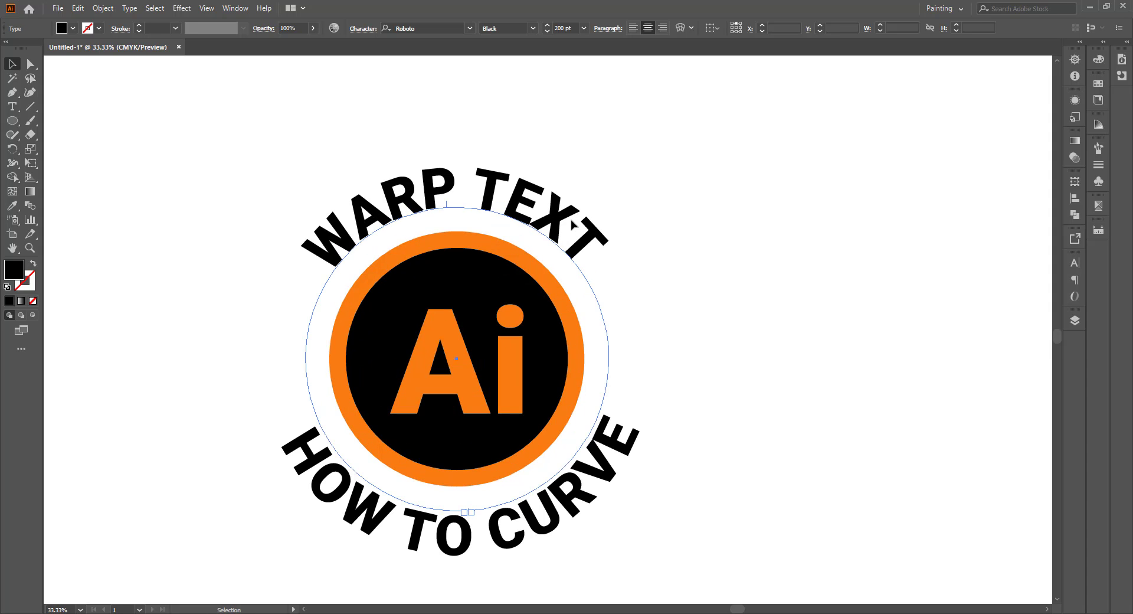
{"action": "left_click_drag", "start_coordinate": [664, 277], "coordinate": [671, 284]}
{"action": "left_click", "coordinate": [730, 317]}
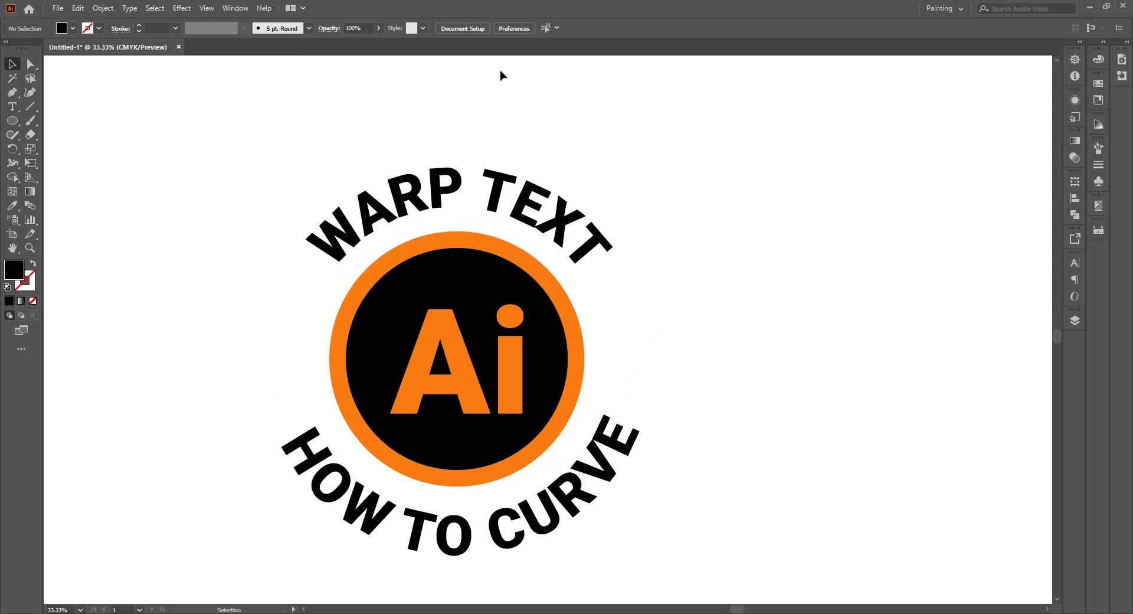
- Show the rulers and place horizontal guides at the lower end of "WARP TEXT" and the upper end of "HOW TO CURVE"
{"action": "scroll", "coordinate": [626, 233], "scroll_direction": "down", "scroll_amount": 3}
{"action": "left_click", "coordinate": [599, 421]}
{"action": "scroll", "coordinate": [631, 345], "scroll_direction": "up", "scroll_amount": 1}
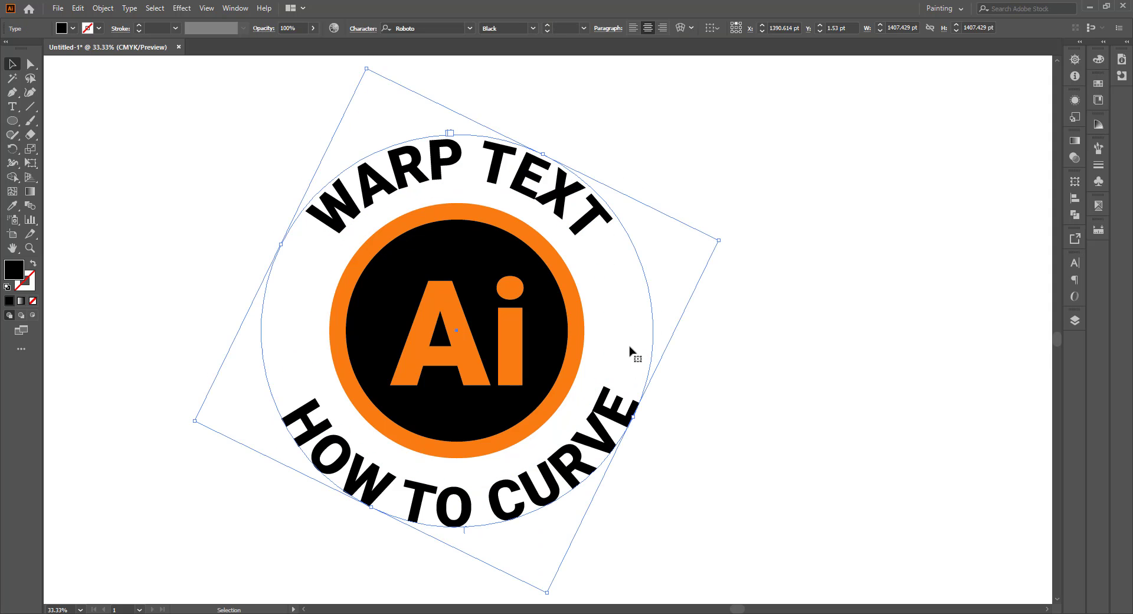
{"action": "key", "text": "ctrl+r"}
{"action": "left_click", "coordinate": [687, 121]}
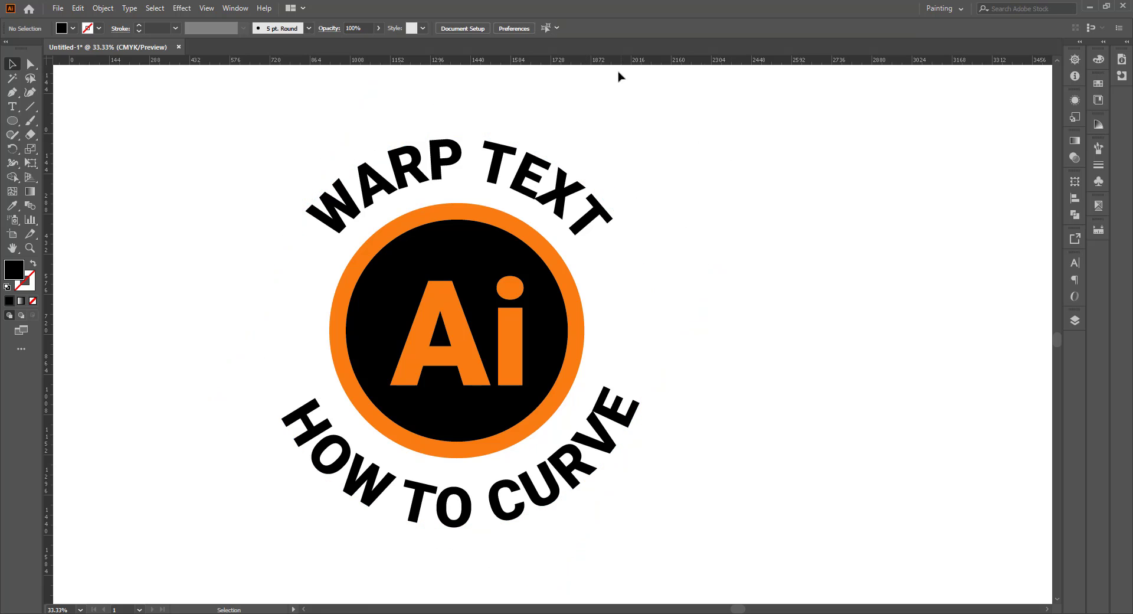
{"action": "left_click_drag", "start_coordinate": [616, 62], "coordinate": [574, 235]}
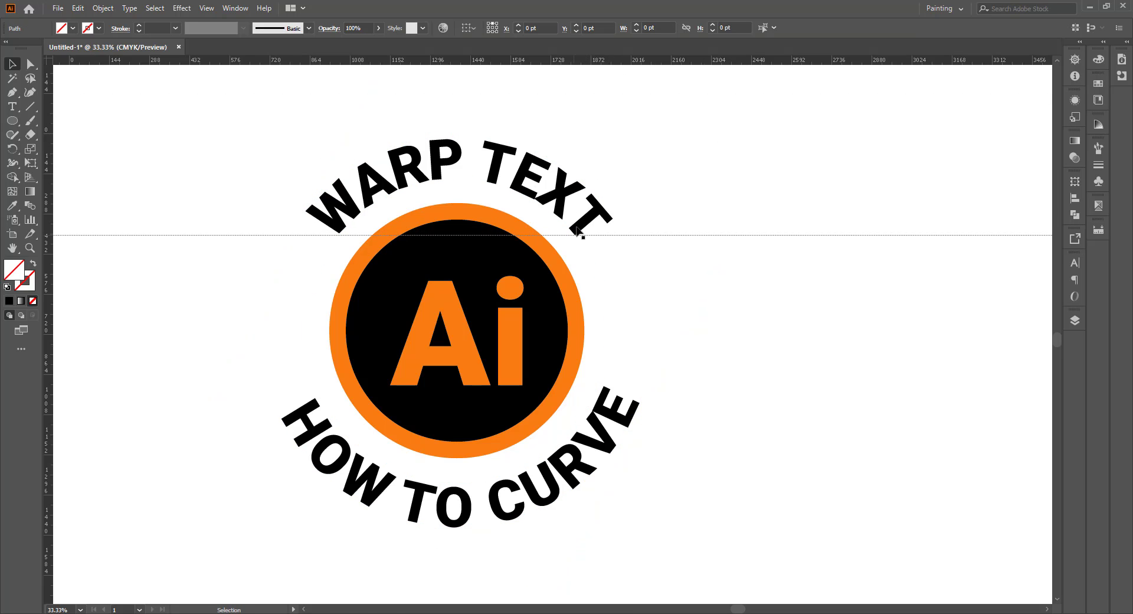
{"action": "left_click", "coordinate": [745, 174]}
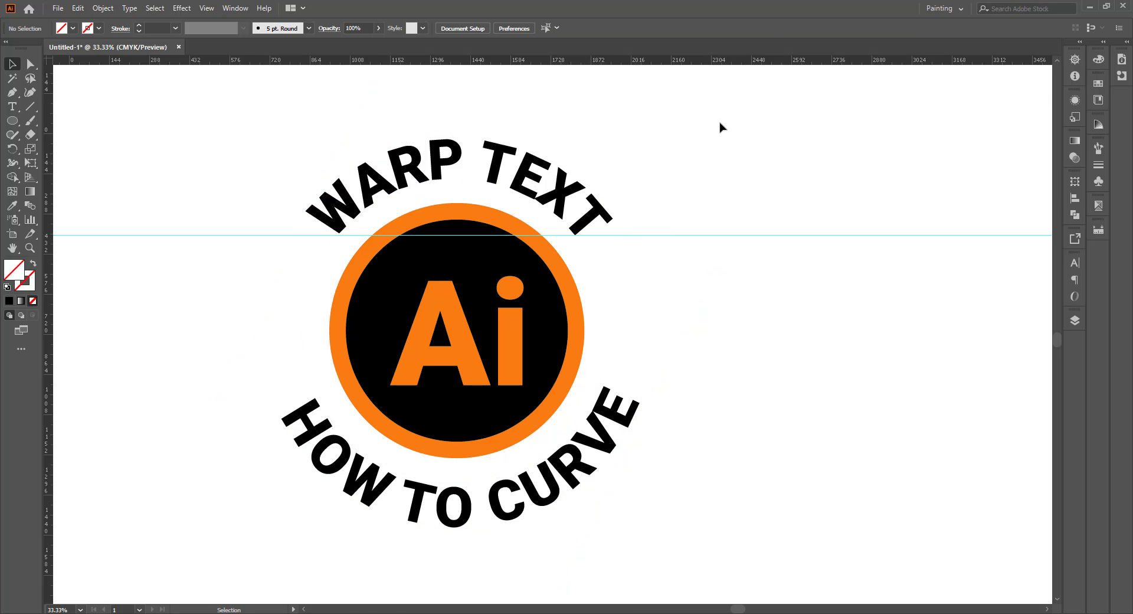
{"action": "left_click_drag", "start_coordinate": [652, 64], "coordinate": [654, 386]}
- Rotate the "HOW TO CURVE" text slightly clockwise to level its two ends against the lower guide
{"action": "left_click", "coordinate": [633, 434]}
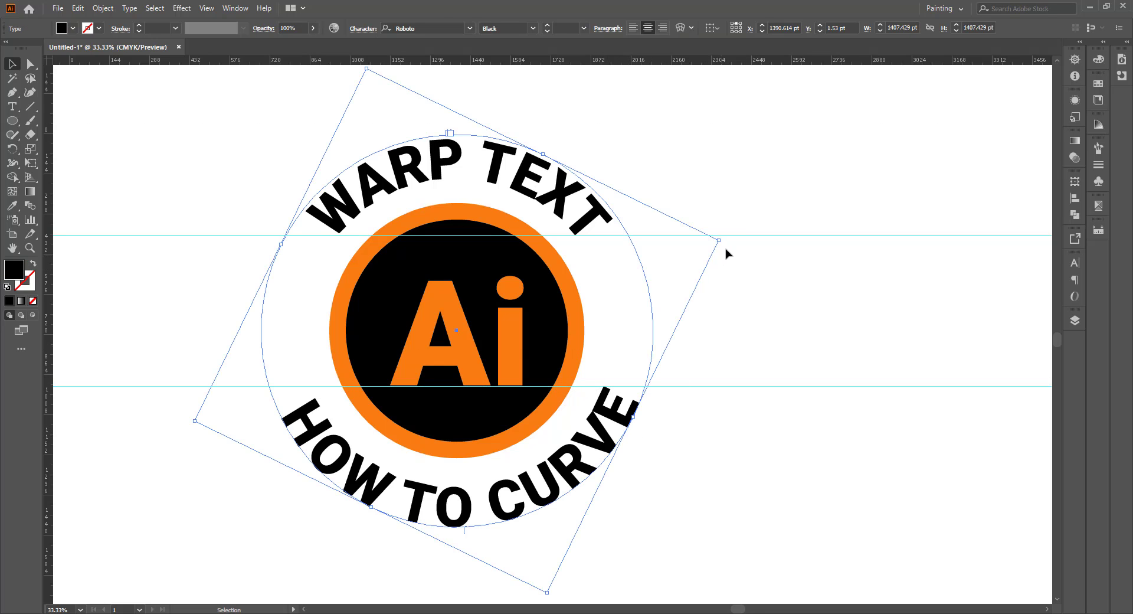
{"action": "left_click_drag", "start_coordinate": [728, 240], "coordinate": [732, 252]}
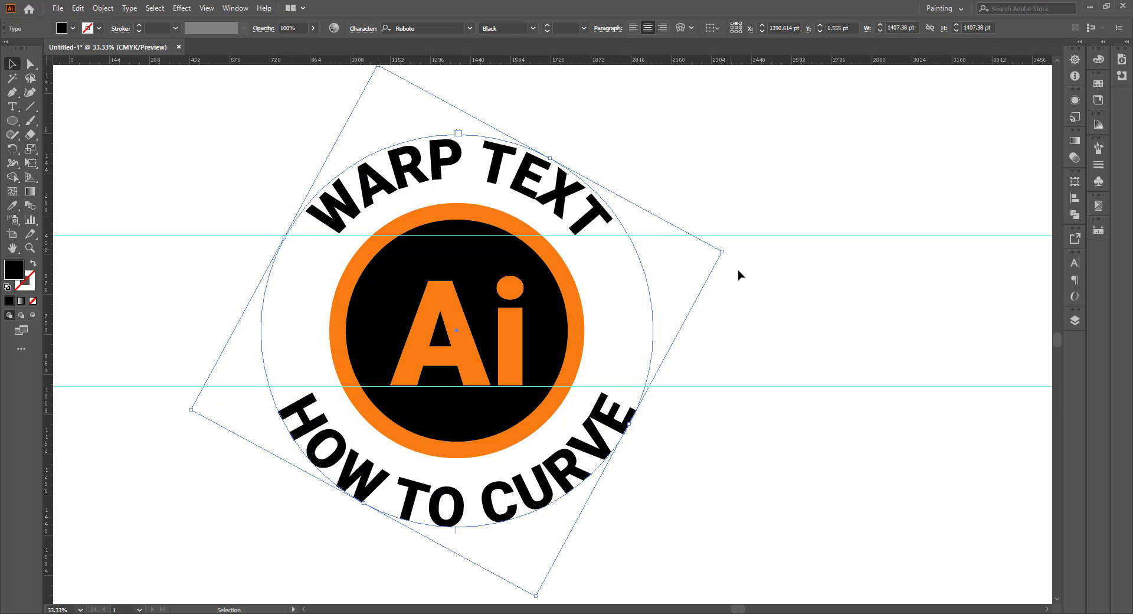
{"action": "left_click", "coordinate": [766, 371]}
- Delete both horizontal guides from the artwork
{"action": "left_click_drag", "start_coordinate": [767, 171], "coordinate": [866, 516]}
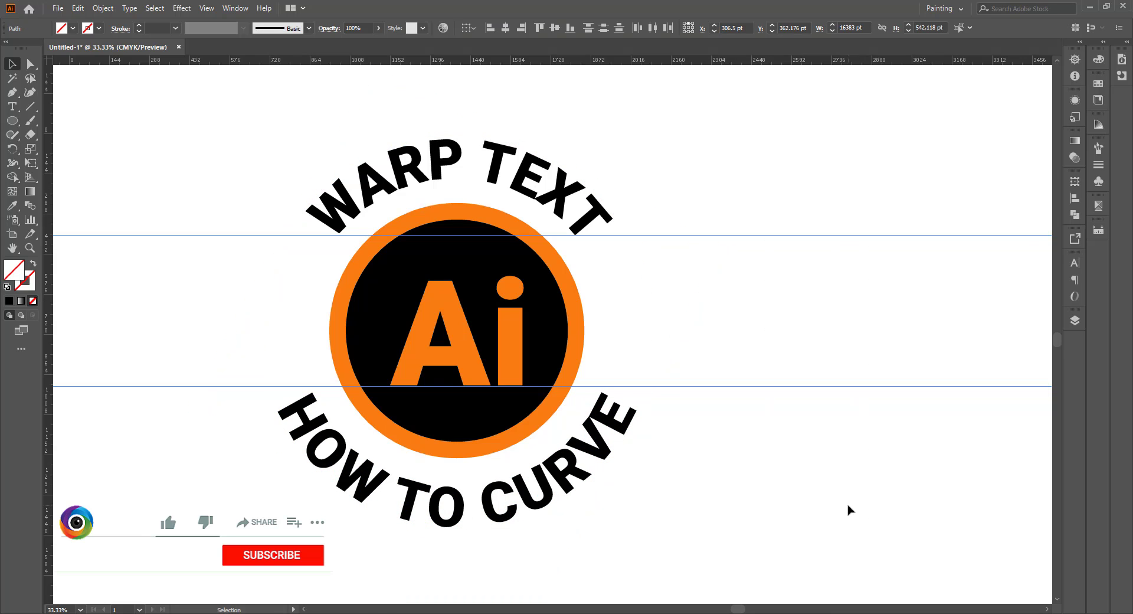
{"action": "key", "text": "Delete"}
{"action": "scroll", "coordinate": [804, 473], "scroll_direction": "down", "scroll_amount": 1}
{"action": "scroll", "coordinate": [803, 474], "scroll_direction": "down", "scroll_amount": 2}
{"action": "scroll", "coordinate": [799, 469], "scroll_direction": "up", "scroll_amount": 3}
{"action": "scroll", "coordinate": [778, 462], "scroll_direction": "down", "scroll_amount": 1}
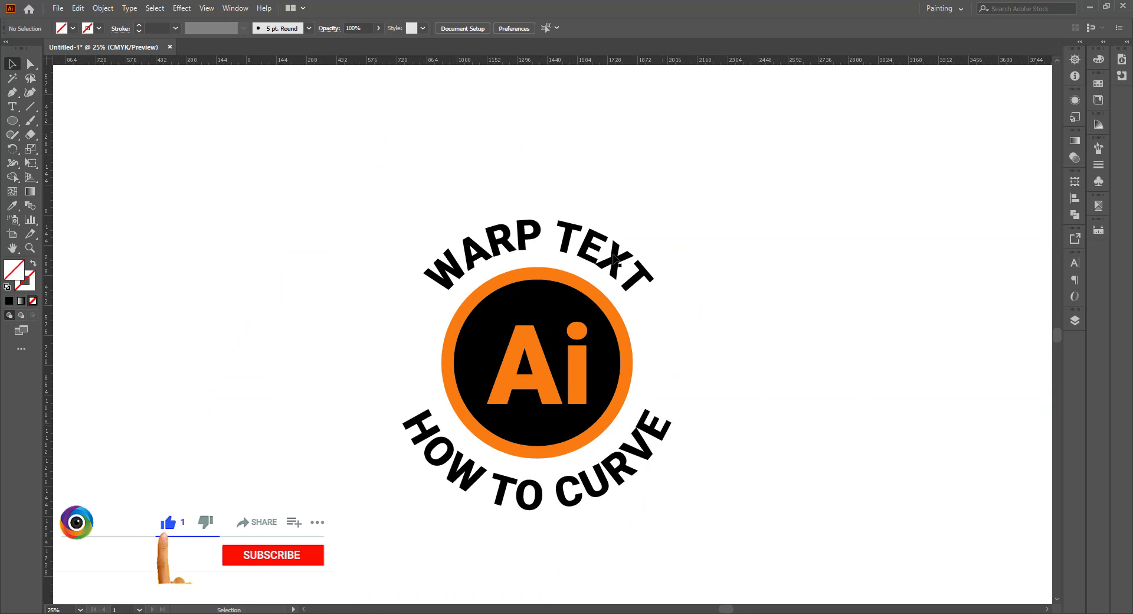
{"action": "double_click", "coordinate": [614, 245]}
{"action": "key", "text": "ctrl+a"}
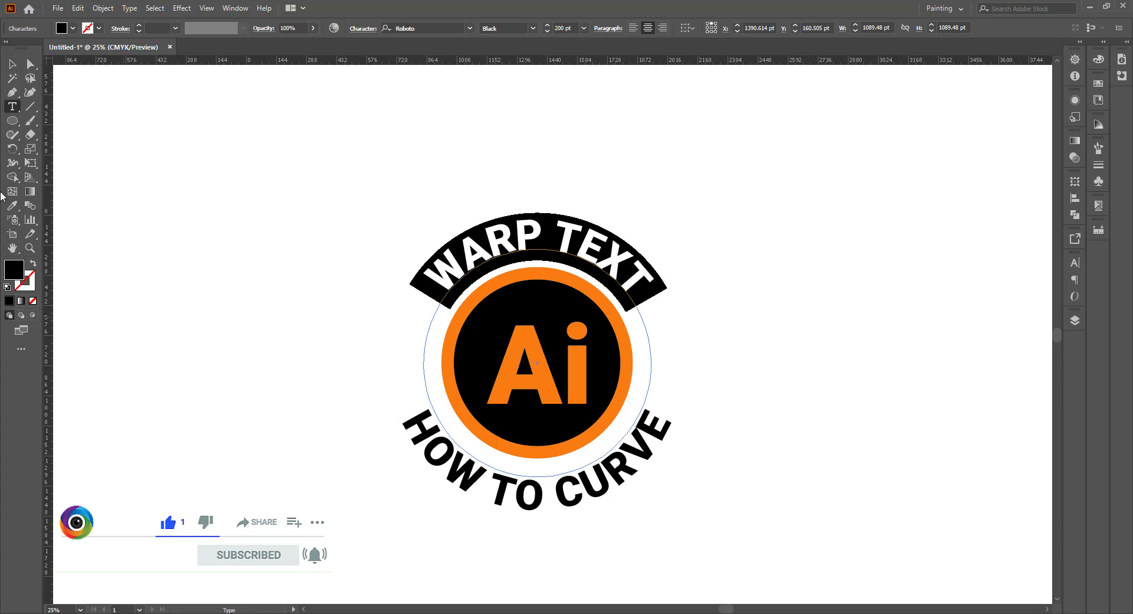
{"action": "left_click", "coordinate": [12, 205]}
{"action": "left_click", "coordinate": [12, 64]}
{"action": "left_click", "coordinate": [748, 309]}
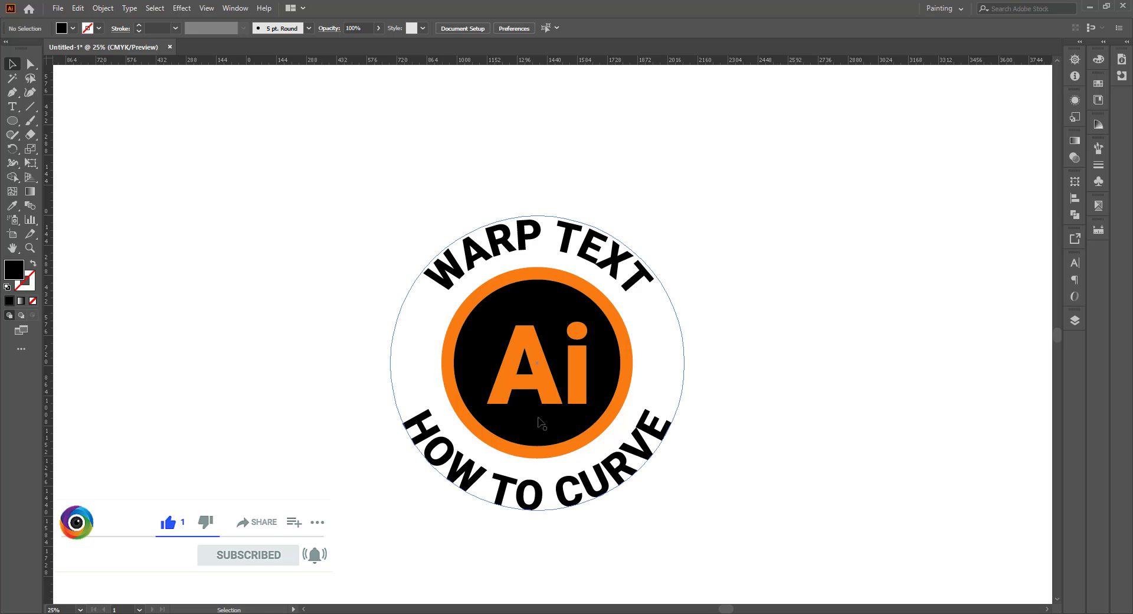
{"action": "key", "text": "ctrl+plus"}
{"action": "scroll", "coordinate": [767, 470], "scroll_direction": "down", "scroll_amount": 1}
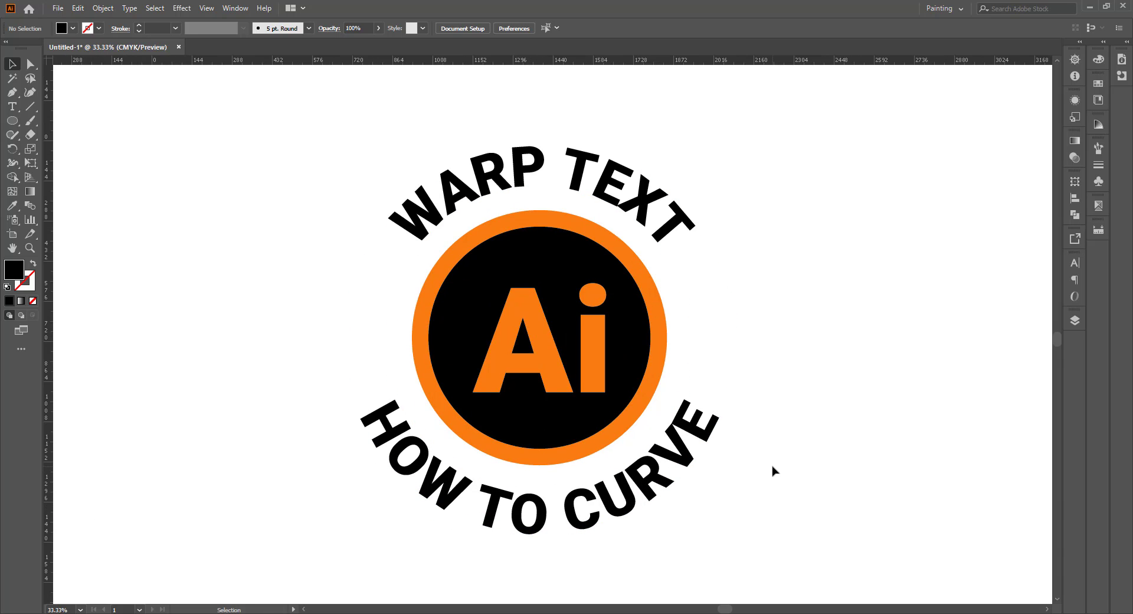